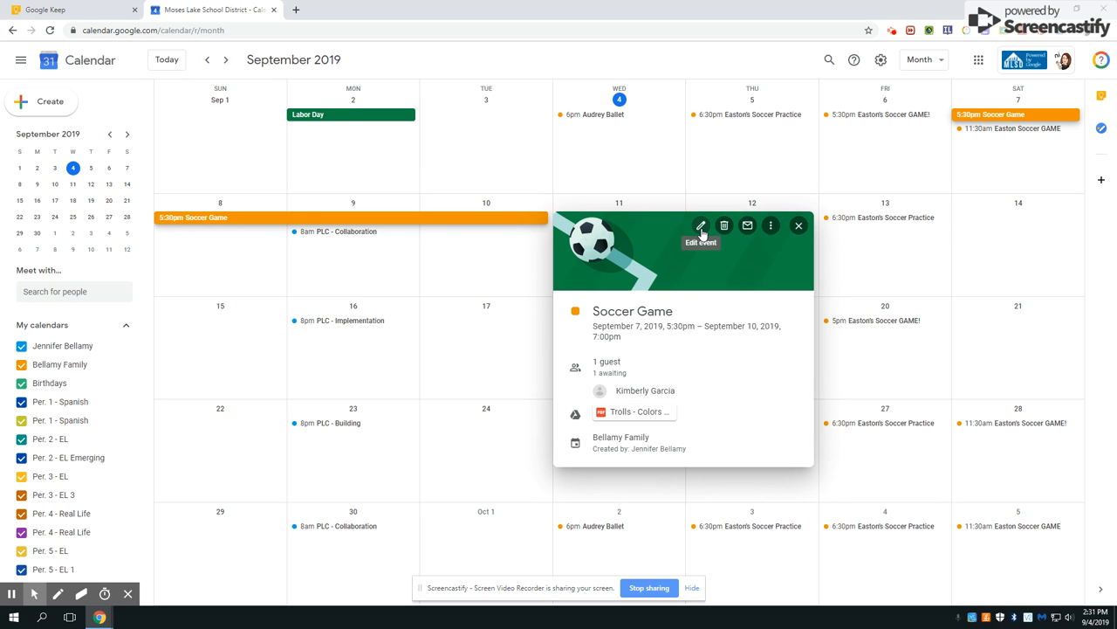
Open the Soccer Game event for editing to review its additional actions, and save the event
{"action": "left_click", "coordinate": [701, 227]}
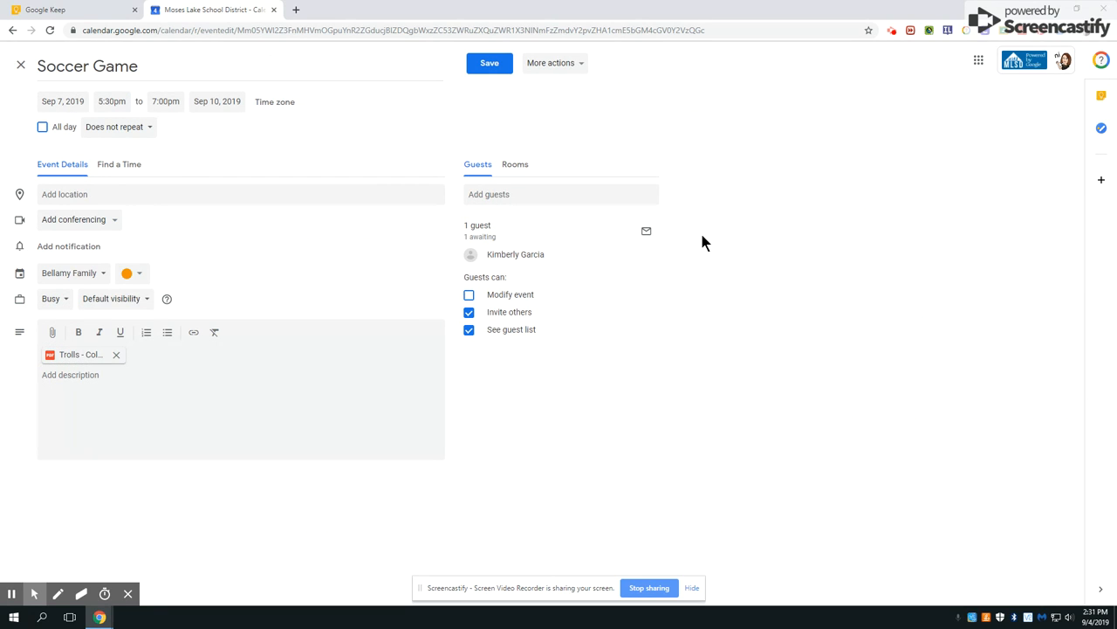
{"action": "left_click", "coordinate": [557, 65]}
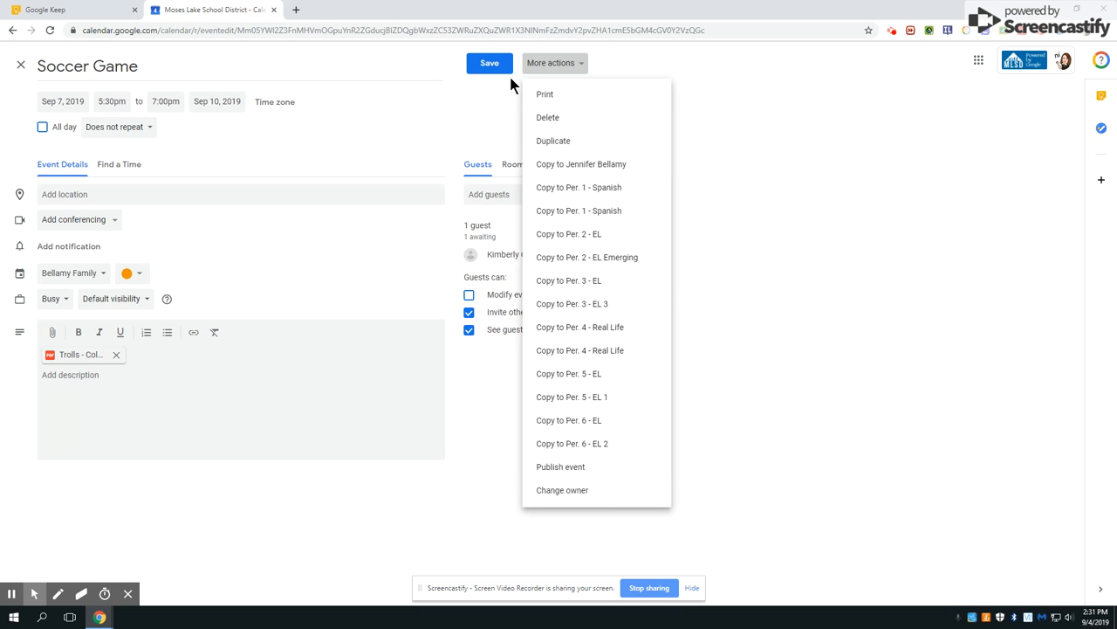
{"action": "left_click", "coordinate": [486, 117]}
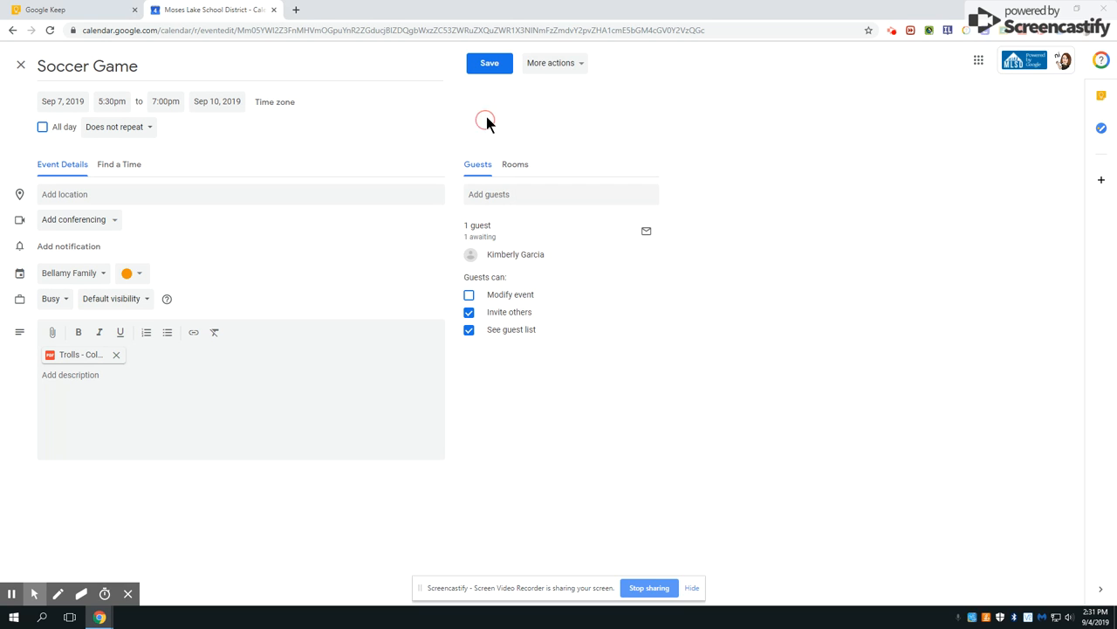
{"action": "left_click", "coordinate": [491, 65]}
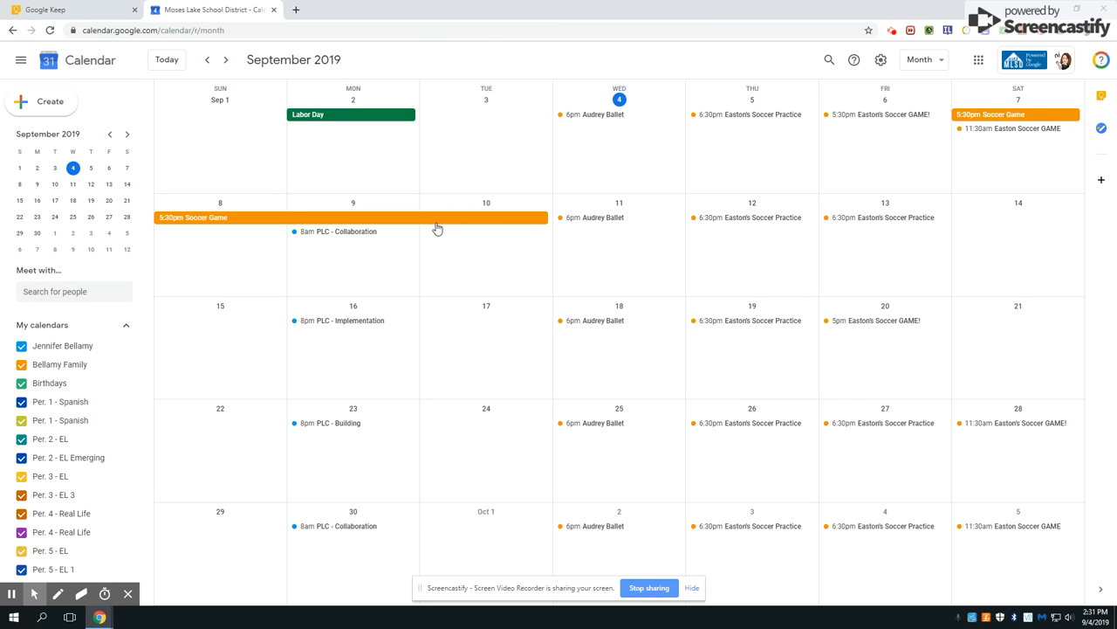
Review the options available from the Soccer Game event's summary card and close the card
{"action": "left_click", "coordinate": [437, 220]}
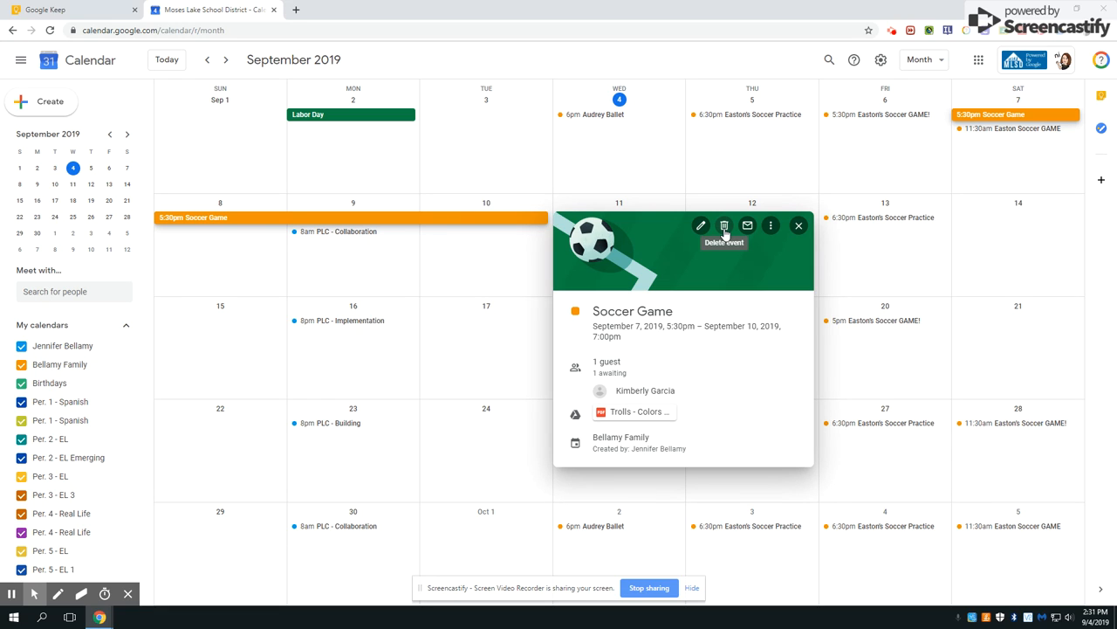
{"action": "left_click", "coordinate": [770, 225]}
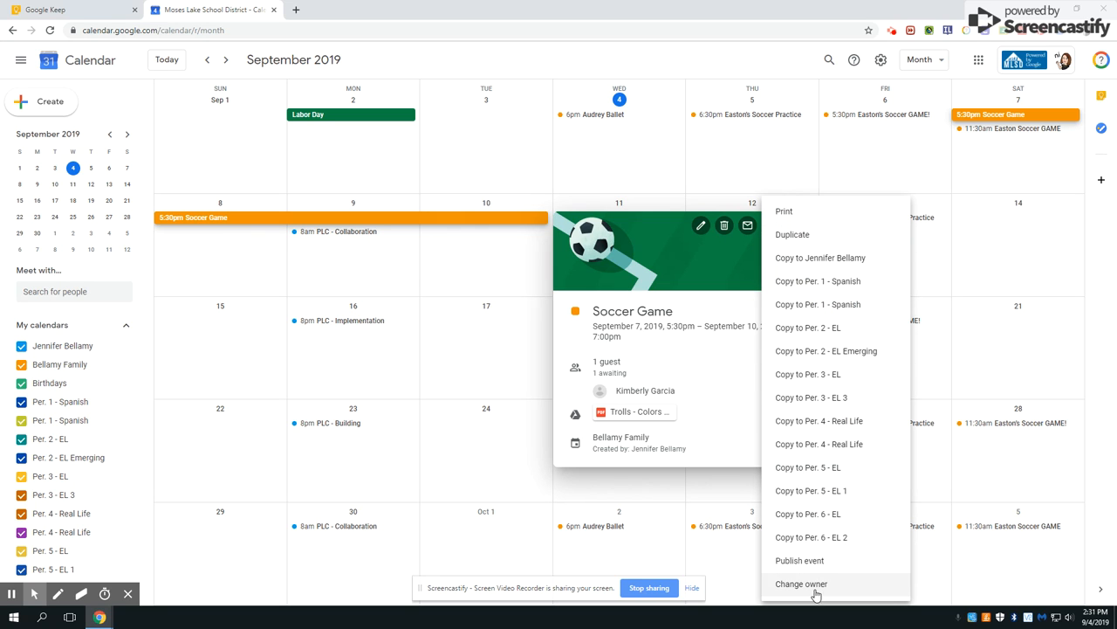
{"action": "left_click", "coordinate": [712, 254]}
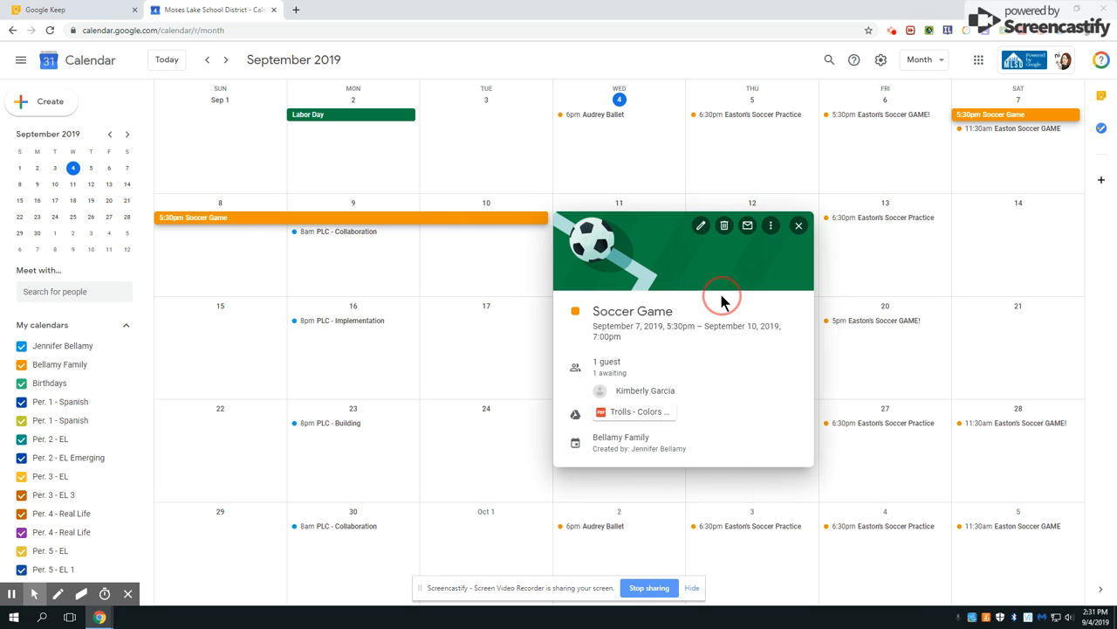
{"action": "left_click", "coordinate": [796, 232]}
Delete the Soccer Game event without sending cancellation emails to guests
{"action": "left_click", "coordinate": [456, 218]}
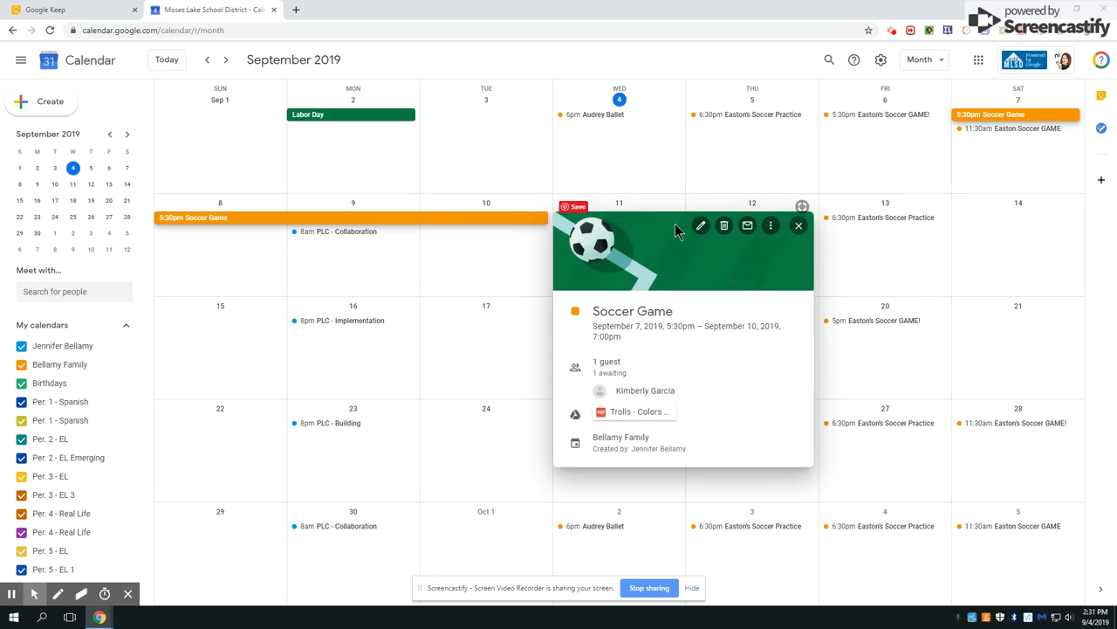
{"action": "left_click", "coordinate": [724, 227]}
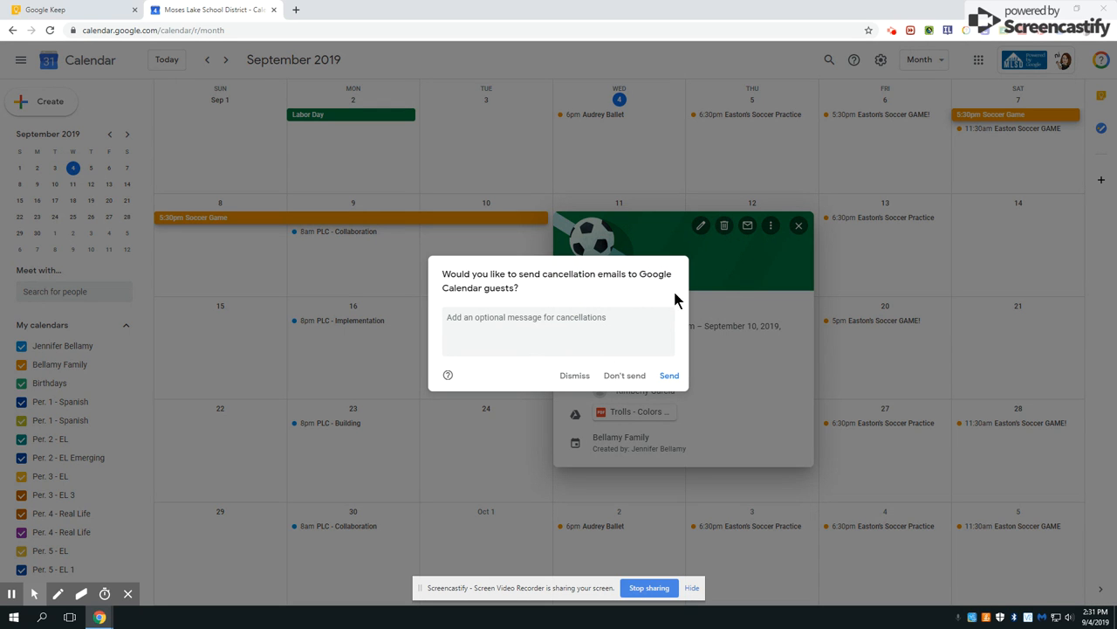
{"action": "left_click", "coordinate": [620, 382]}
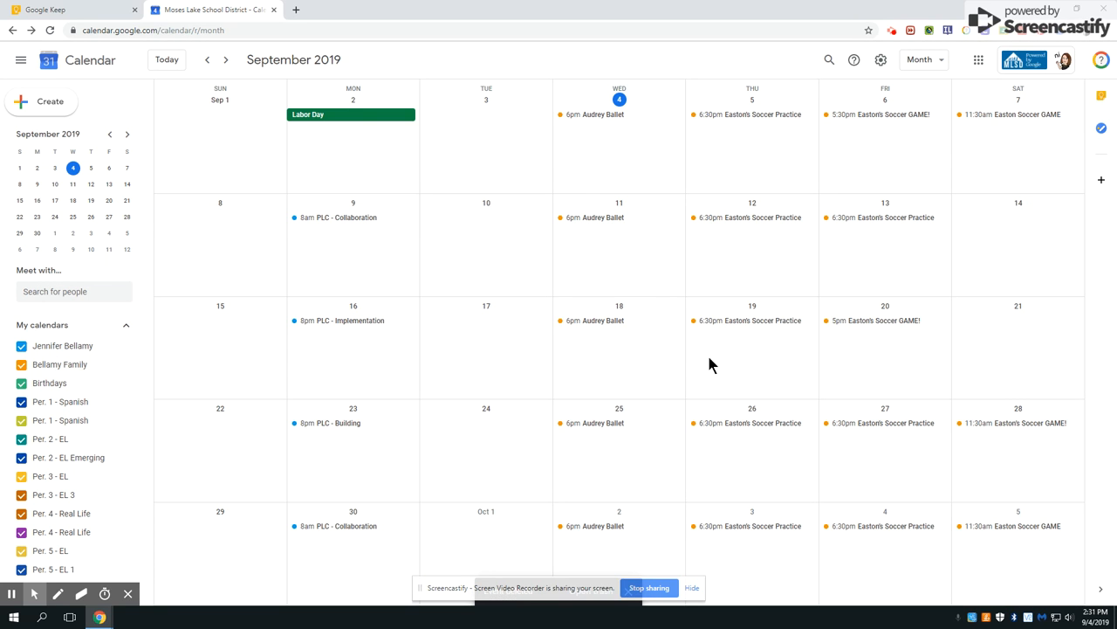
Show Reminders in the calendar view and start a new reminder on September 10
{"action": "scroll", "coordinate": [70, 437], "scroll_direction": "down", "scroll_amount": 2}
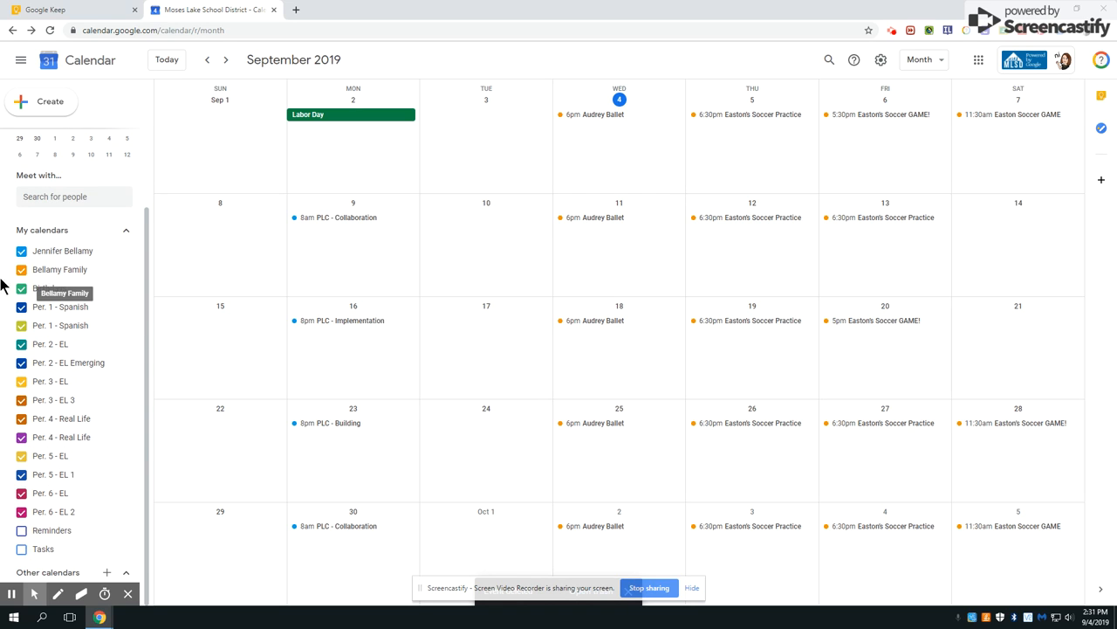
{"action": "left_click", "coordinate": [54, 535]}
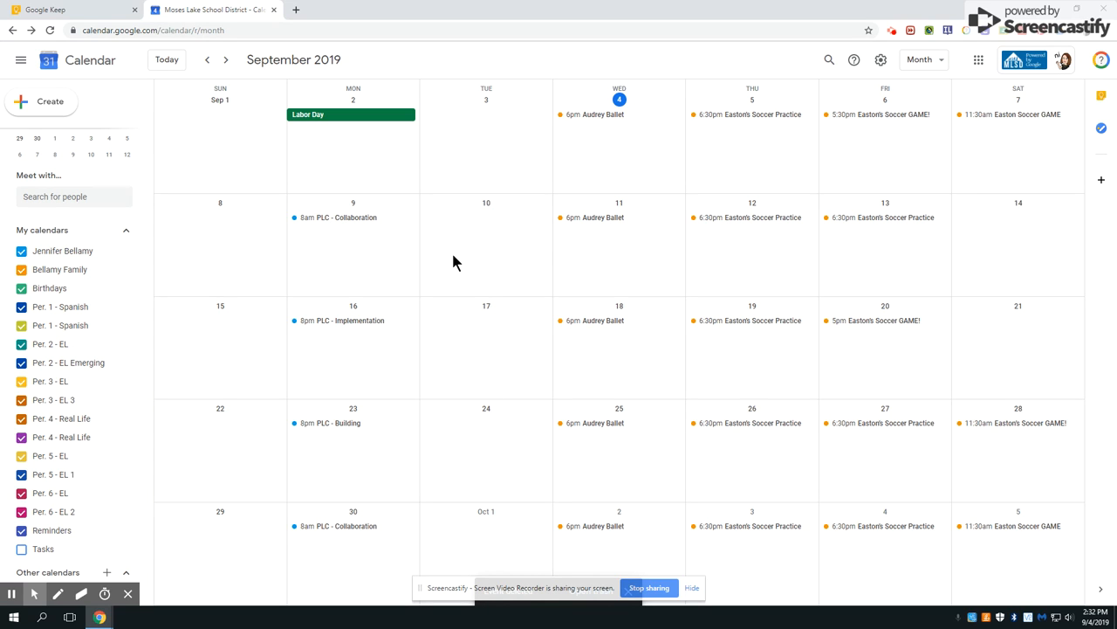
{"action": "left_click", "coordinate": [510, 232]}
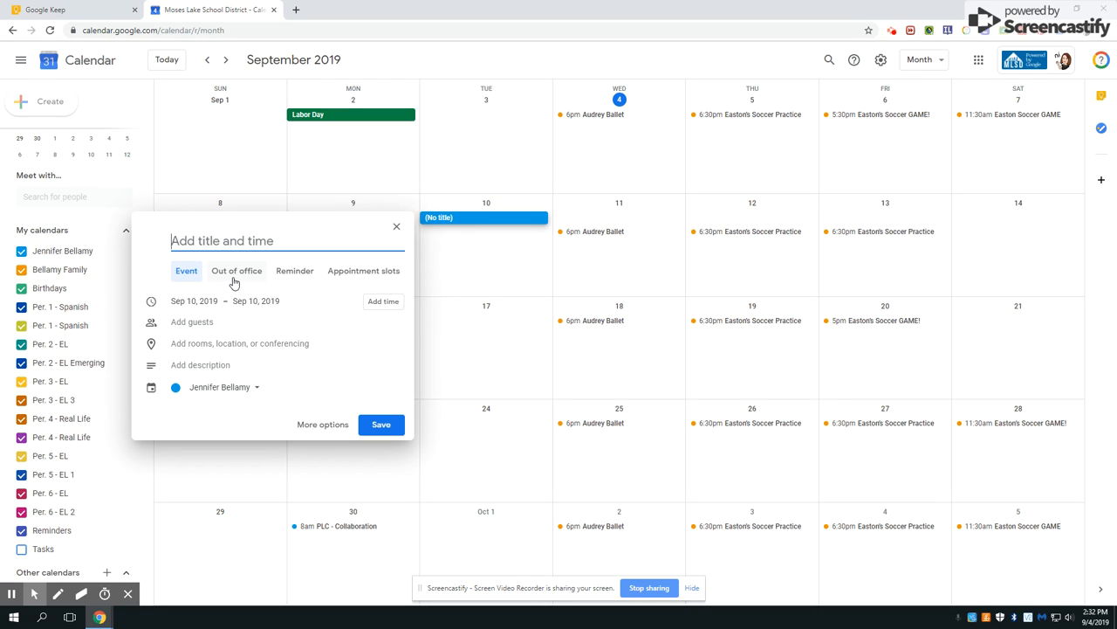
{"action": "left_click", "coordinate": [287, 276]}
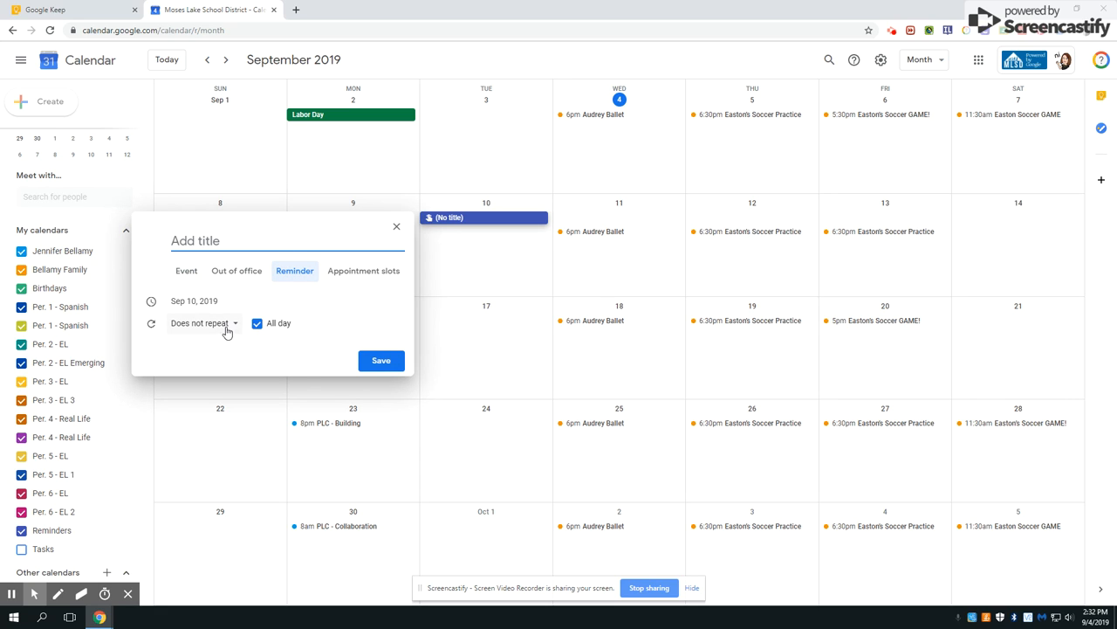
Title the reminder "Call the Vet for Baylee's Appointment", keeping the date Sep 10, 2019 and the option Does not repeat
{"action": "type", "text": "Call the Vet for"}
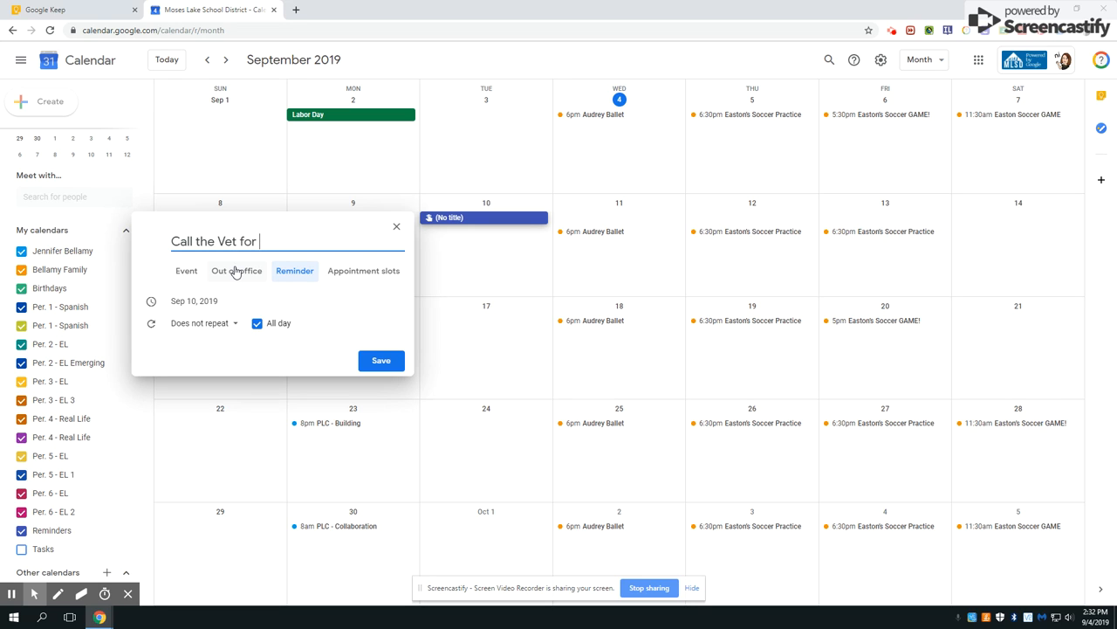
{"action": "type", "text": " Baylee's Appointment"}
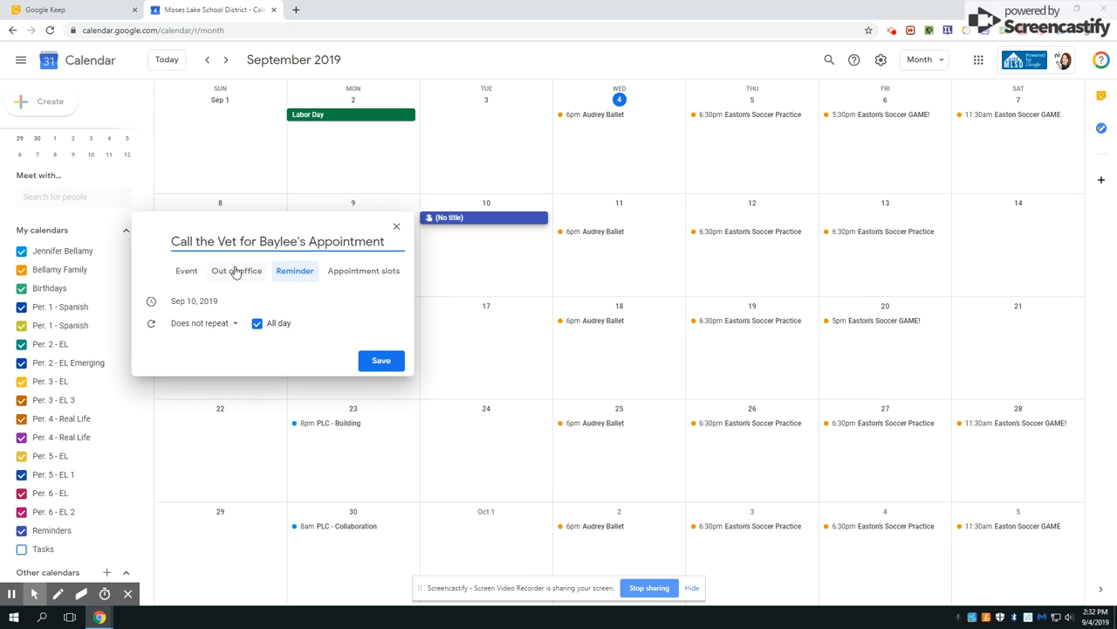
{"action": "left_click", "coordinate": [215, 300]}
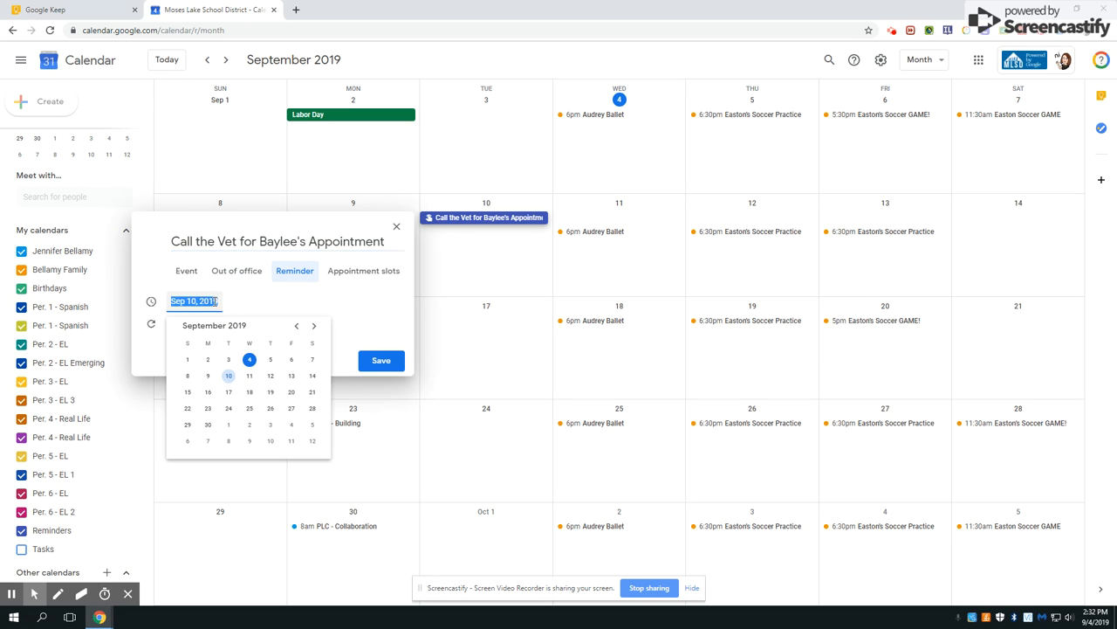
{"action": "left_click", "coordinate": [233, 378]}
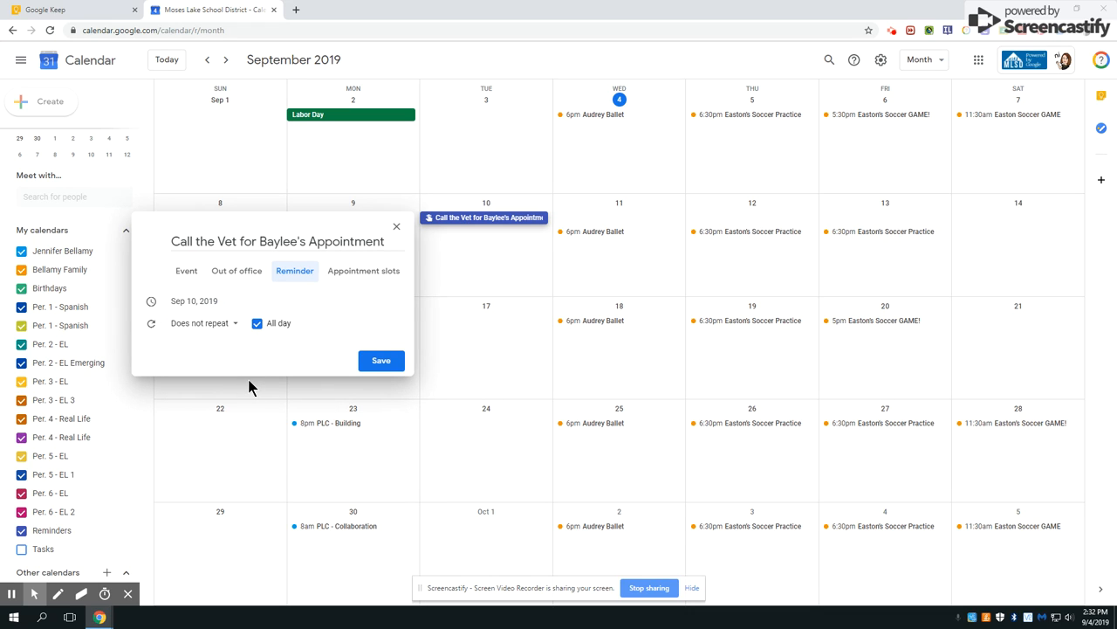
{"action": "left_click", "coordinate": [204, 325]}
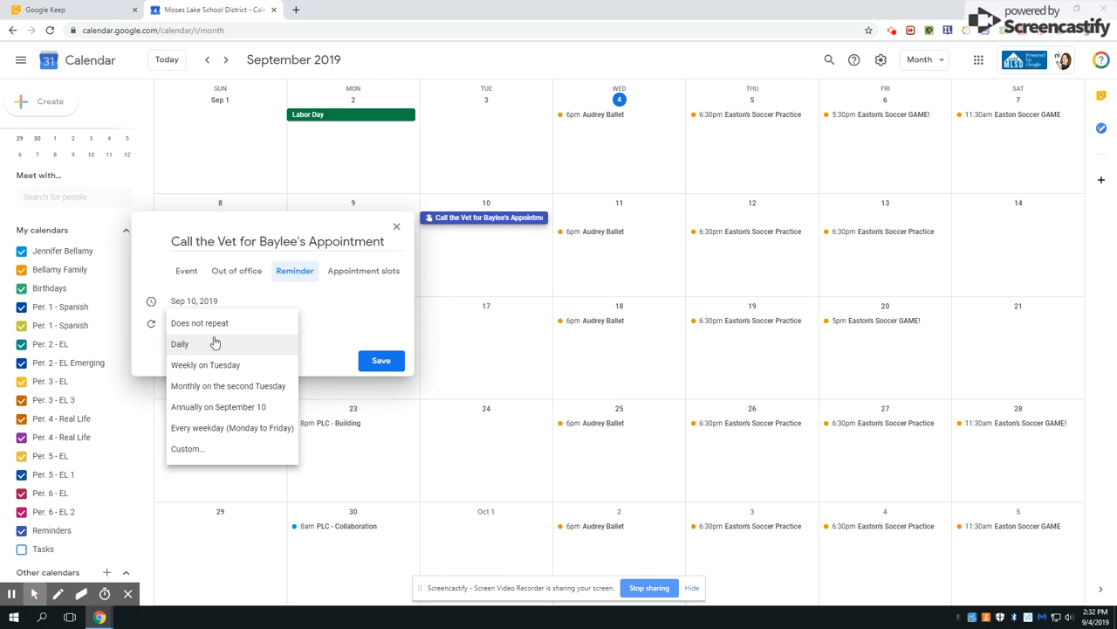
{"action": "left_click", "coordinate": [238, 323]}
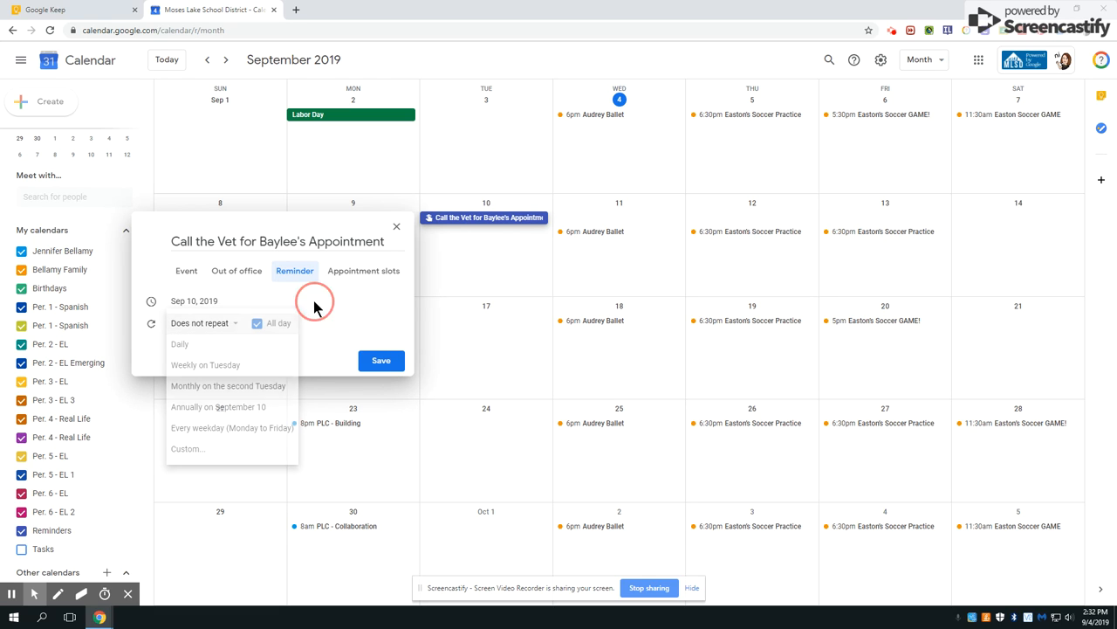
Replace the reminder's title with "Take Vitamins"
{"action": "triple_click", "coordinate": [314, 249]}
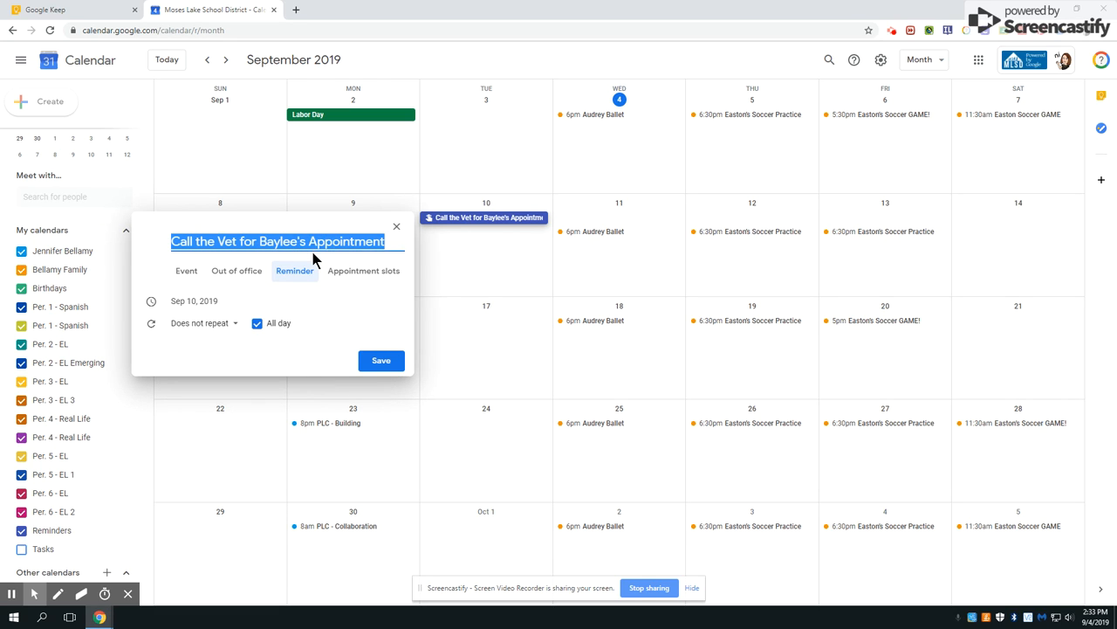
{"action": "type", "text": "take V"}
{"action": "key", "text": "BackSpace"}
{"action": "key", "text": "BackSpace"}
{"action": "key", "text": "BackSpace"}
{"action": "key", "text": "BackSpace"}
{"action": "type", "text": "Take Vitamins"}
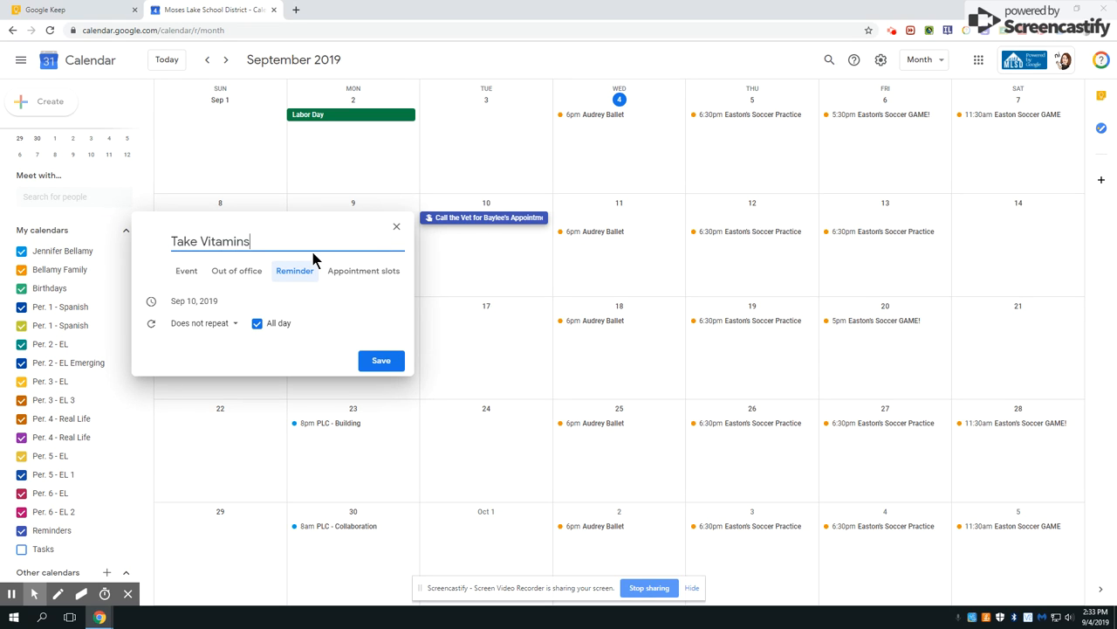
Make the Take Vitamins reminder repeat daily at 7:00am instead of all day, and save it
{"action": "left_click", "coordinate": [219, 323]}
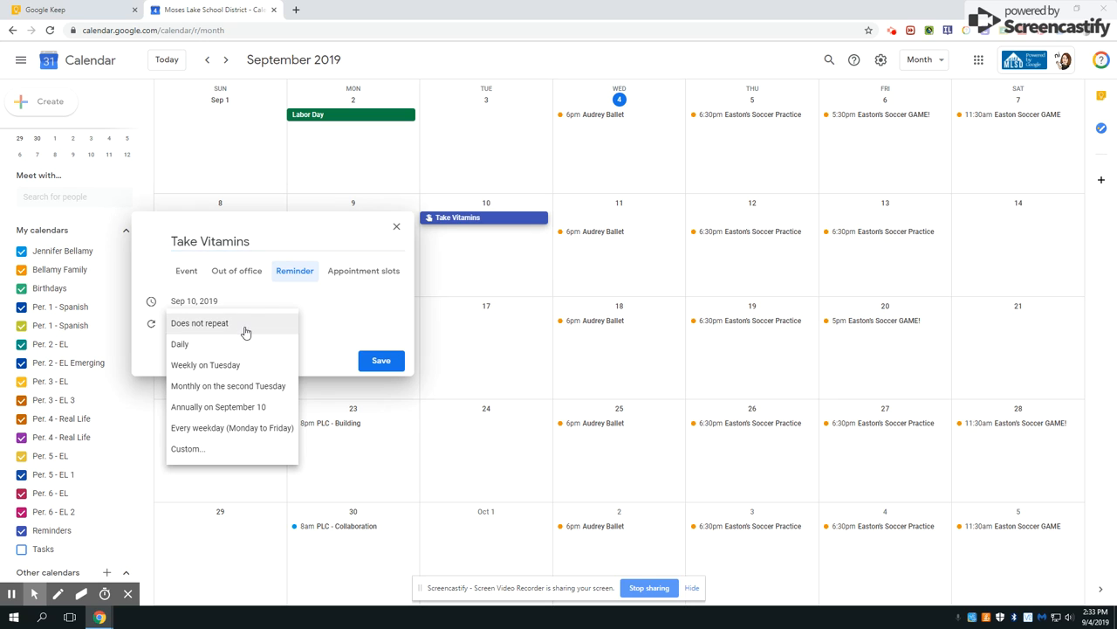
{"action": "left_click", "coordinate": [244, 348]}
{"action": "left_click", "coordinate": [217, 323]}
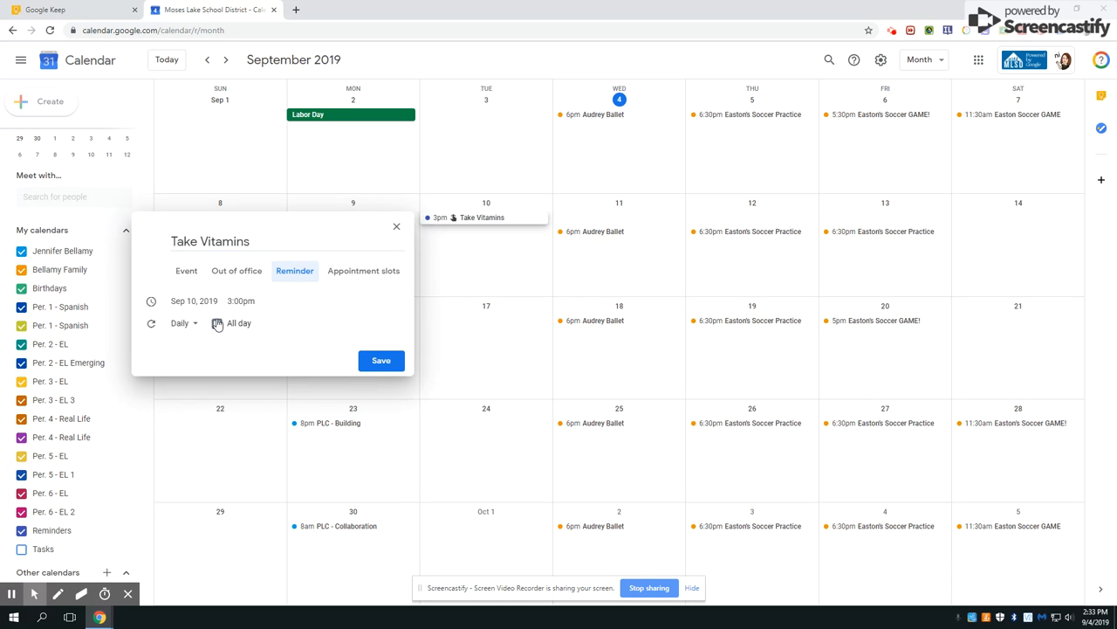
{"action": "left_click", "coordinate": [234, 300]}
{"action": "scroll", "coordinate": [319, 365], "scroll_direction": "up", "scroll_amount": 6}
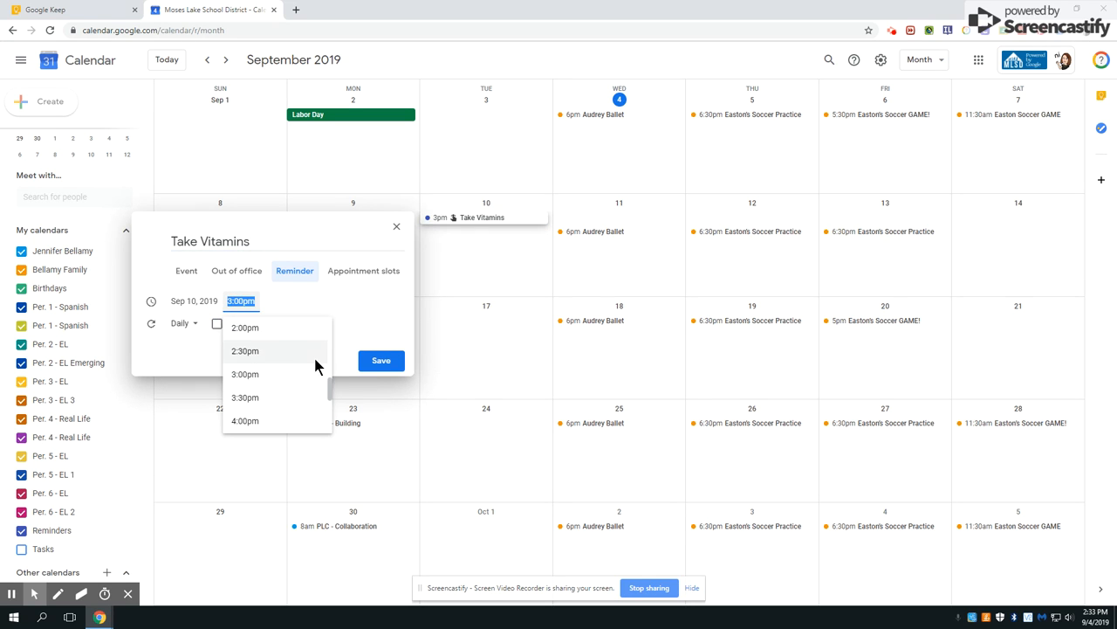
{"action": "scroll", "coordinate": [321, 369], "scroll_direction": "up", "scroll_amount": 8}
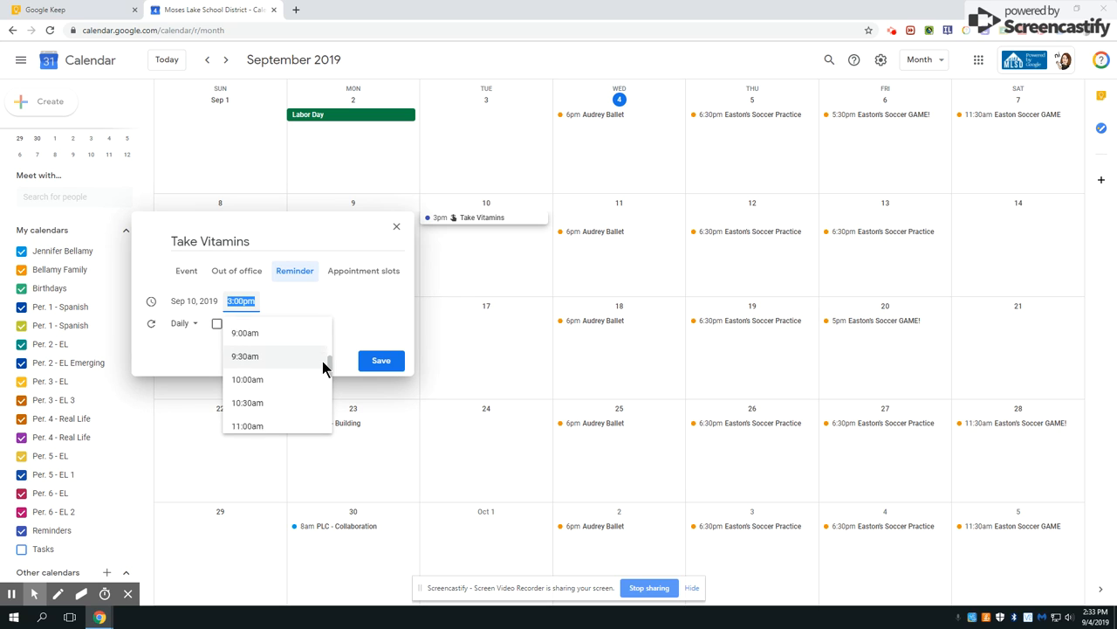
{"action": "scroll", "coordinate": [288, 375], "scroll_direction": "down", "scroll_amount": 5}
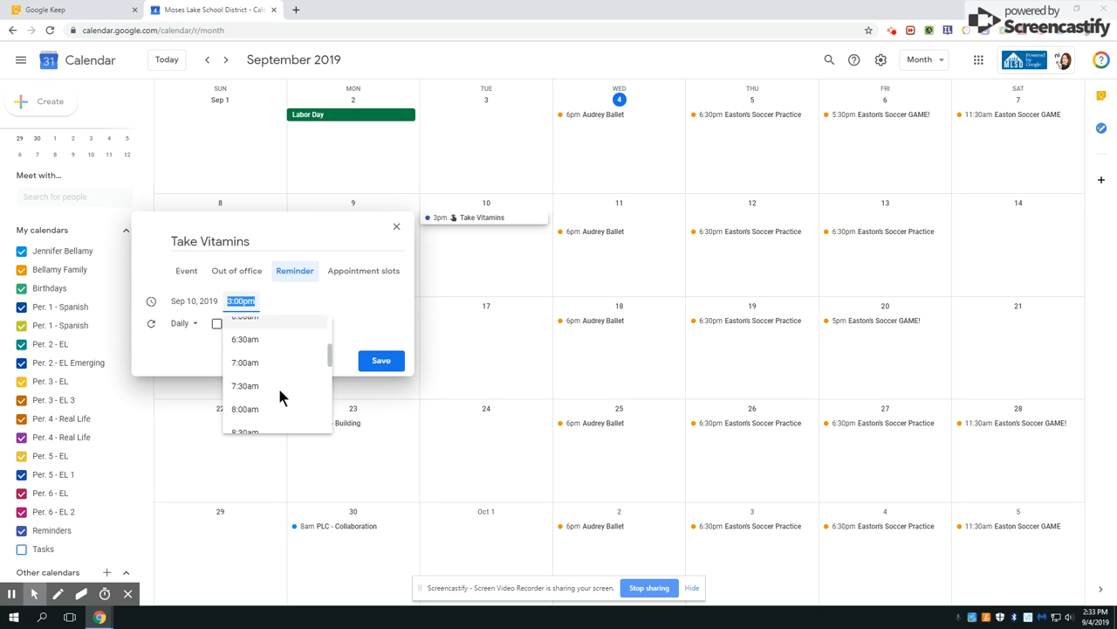
{"action": "left_click", "coordinate": [284, 364]}
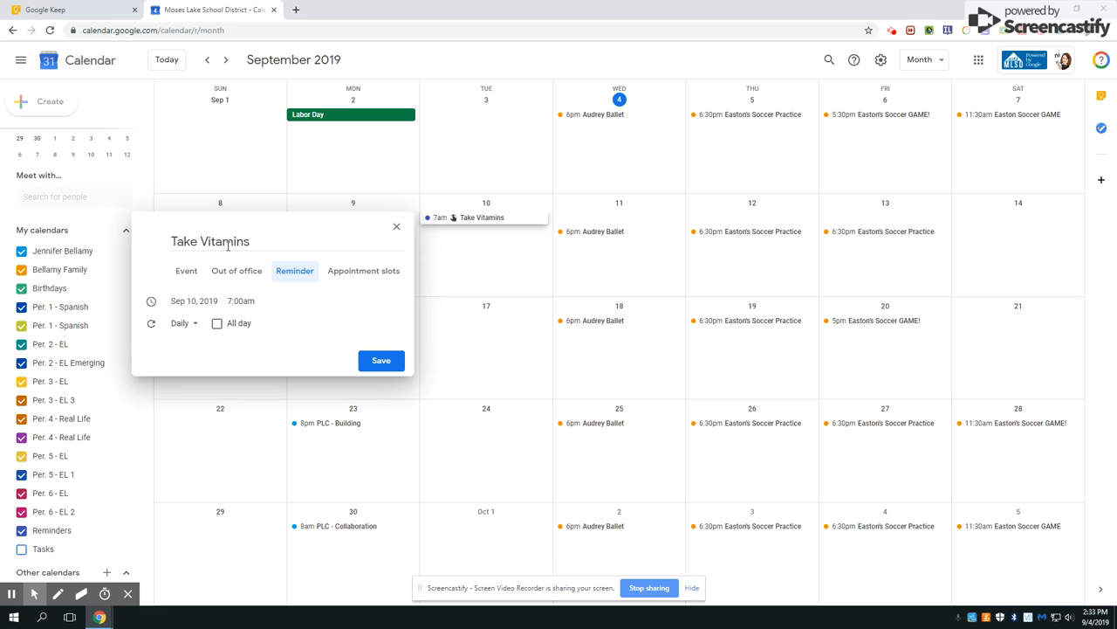
{"action": "left_click", "coordinate": [382, 360]}
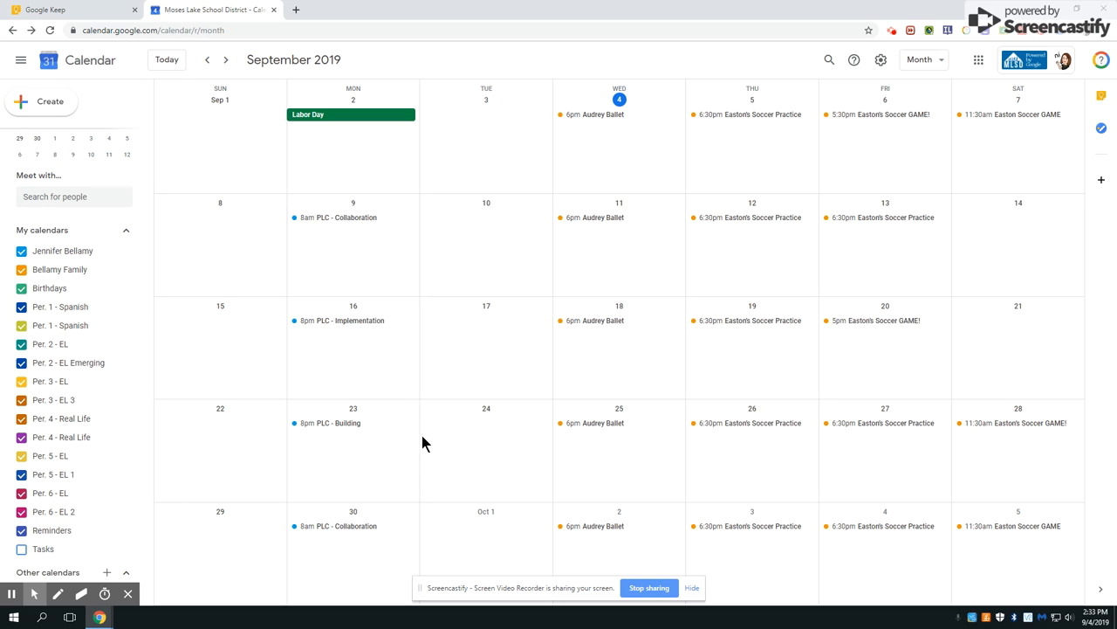
Examine the summary and editing options of the September 17 Take Vitamins reminder, and close it without saving
{"action": "mouse_move", "coordinate": [41, 595]}
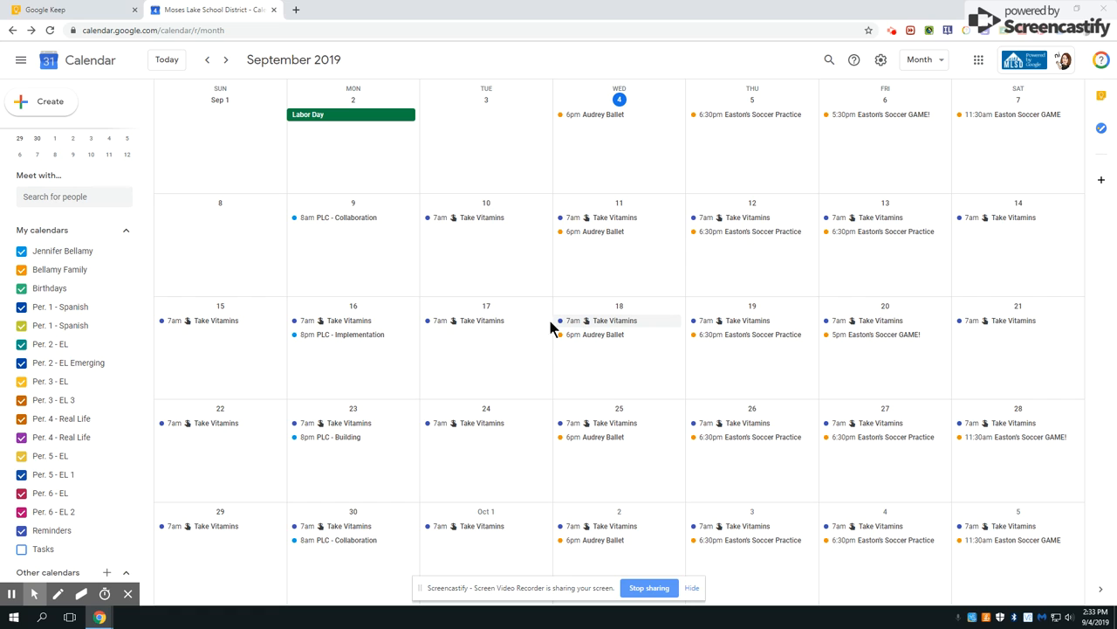
{"action": "left_click", "coordinate": [494, 329]}
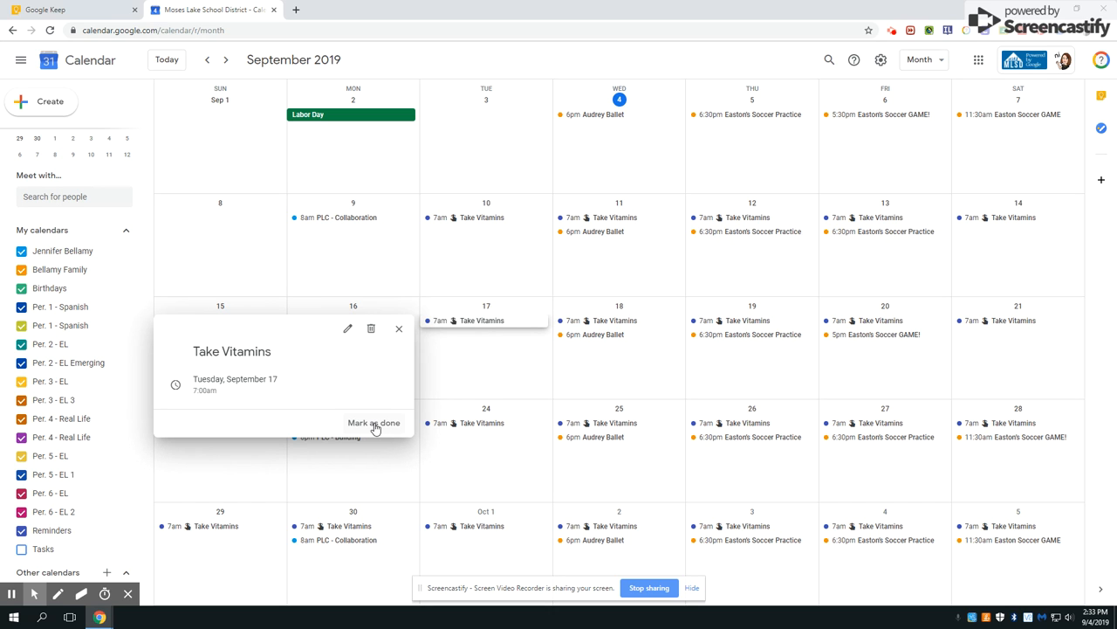
{"action": "left_click", "coordinate": [346, 328]}
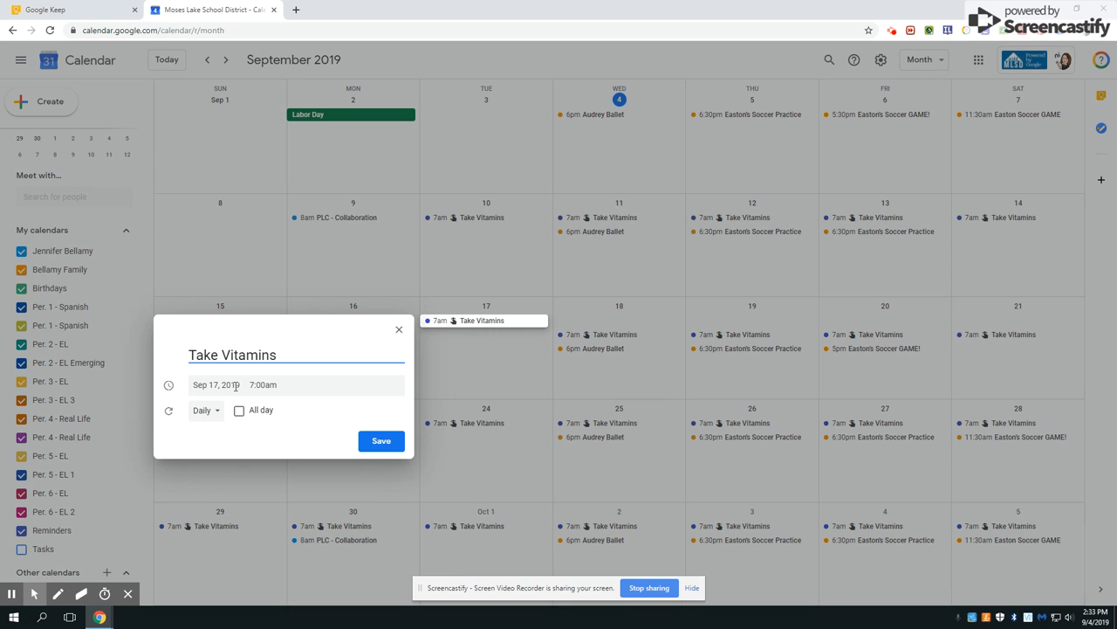
{"action": "left_click", "coordinate": [399, 329]}
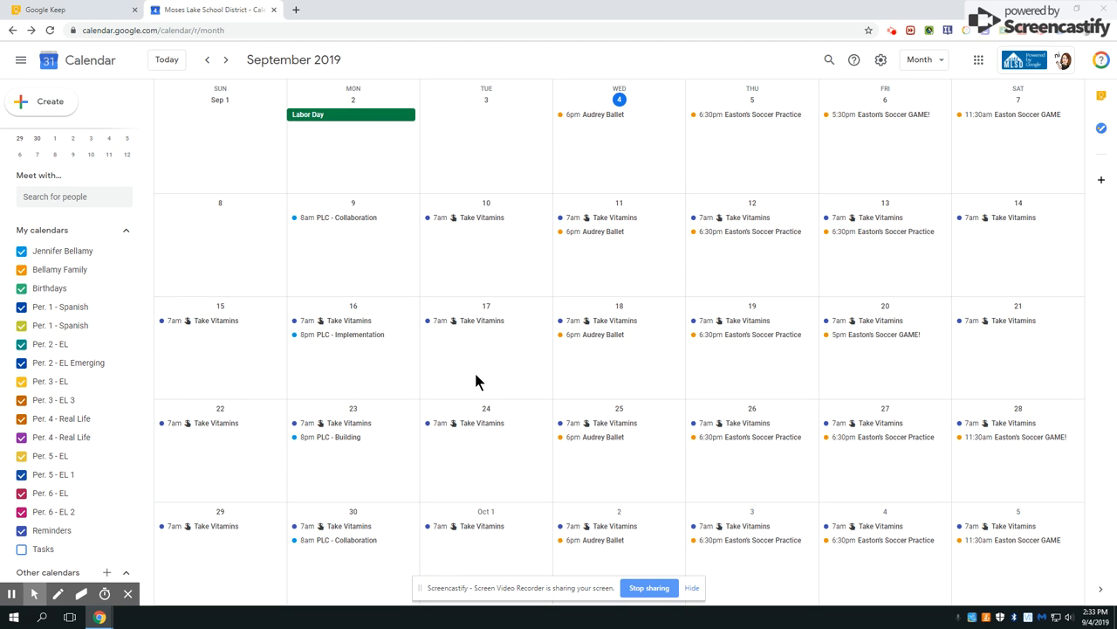
Delete only the September 17 occurrence of the Take Vitamins reminder, using the option This reminder
{"action": "left_click", "coordinate": [454, 321]}
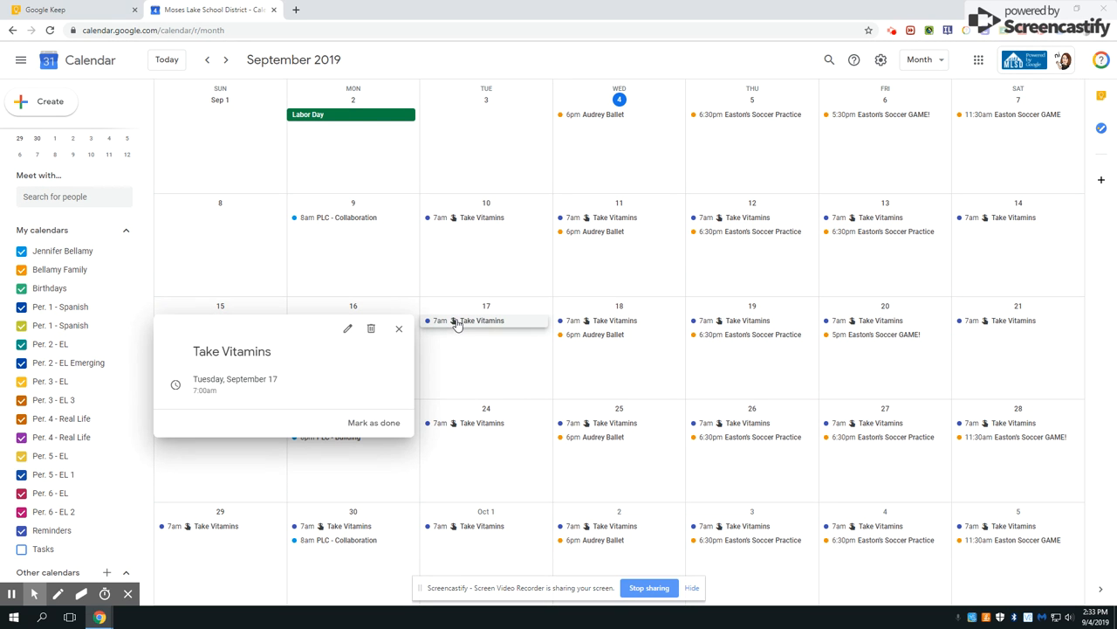
{"action": "left_click", "coordinate": [371, 330]}
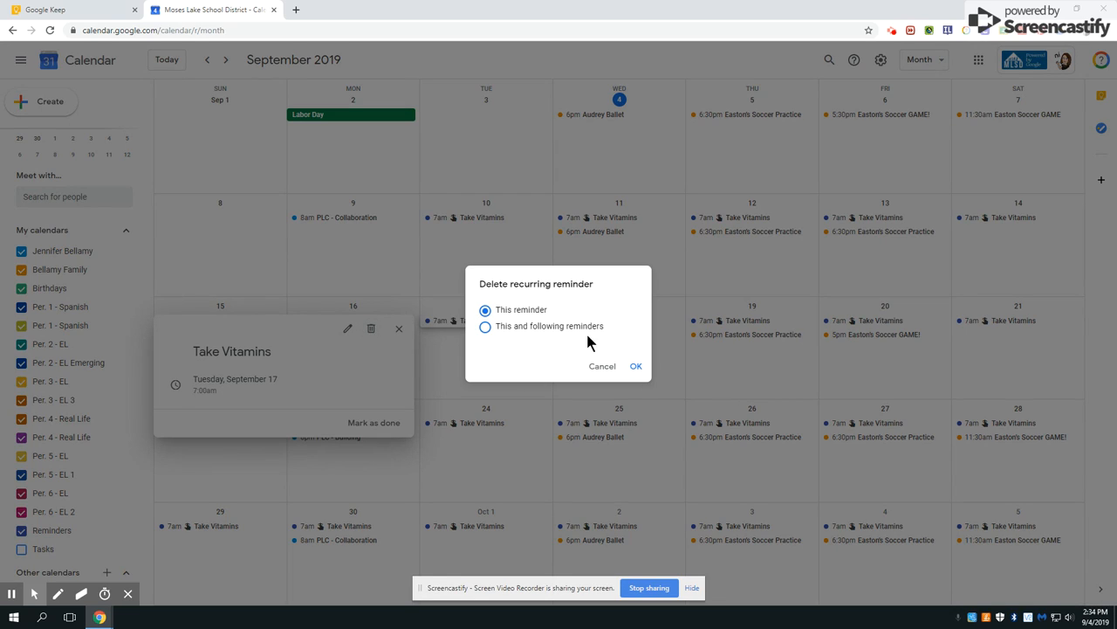
{"action": "left_click", "coordinate": [516, 332]}
{"action": "left_click", "coordinate": [504, 310]}
{"action": "left_click", "coordinate": [637, 366]}
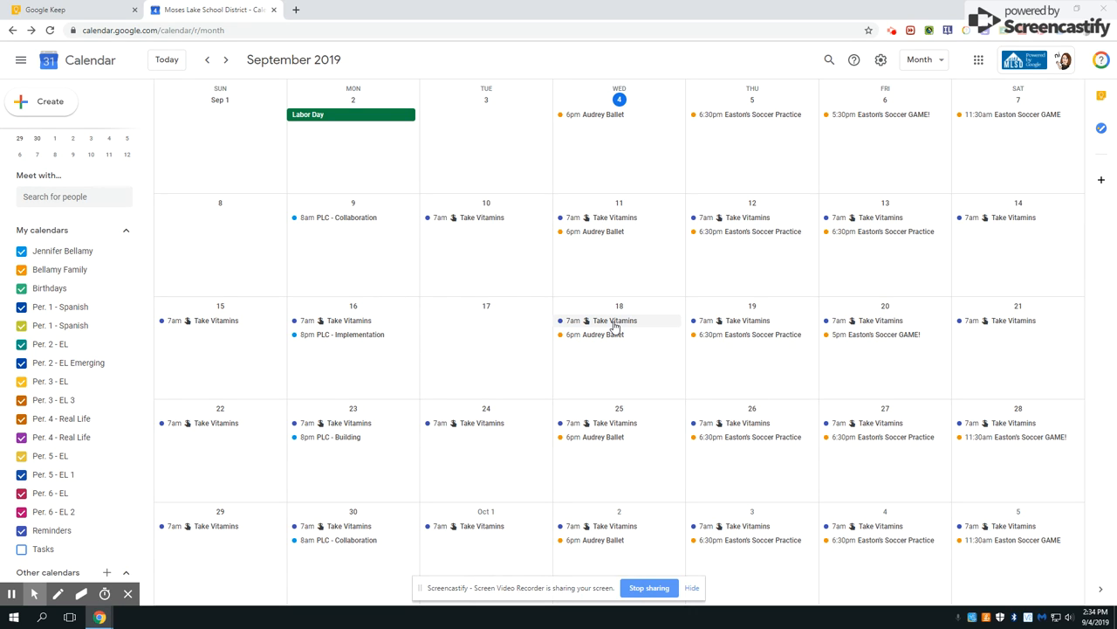
Delete the September 24 Take Vitamins reminder together with all following ones, using This and following reminders
{"action": "left_click", "coordinate": [464, 425]}
{"action": "left_click", "coordinate": [371, 434]}
{"action": "left_click", "coordinate": [587, 331]}
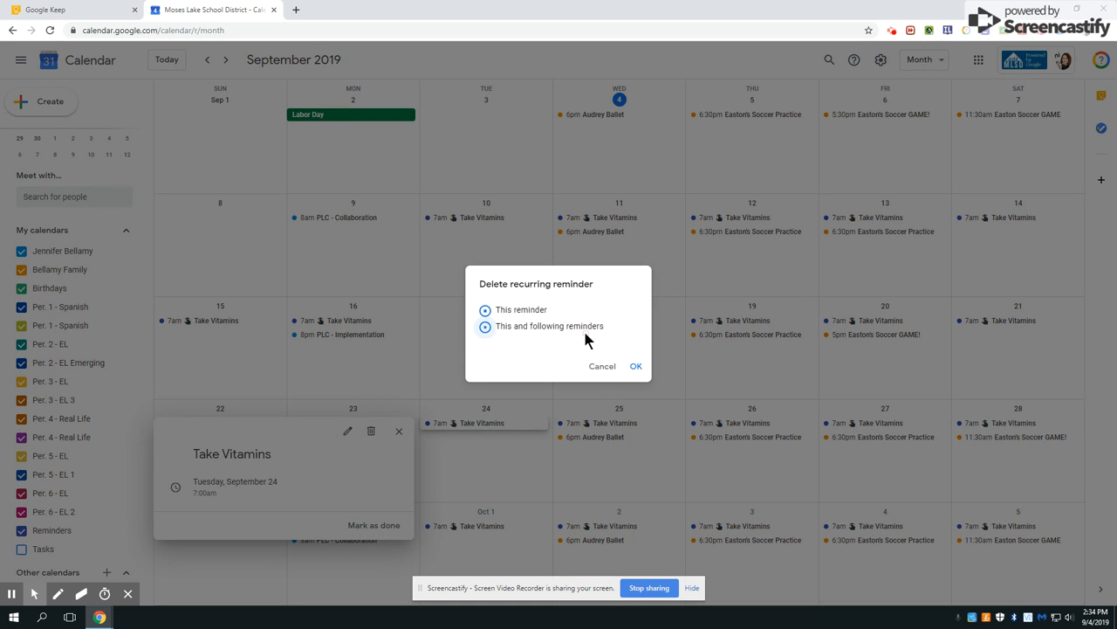
{"action": "left_click", "coordinate": [634, 367]}
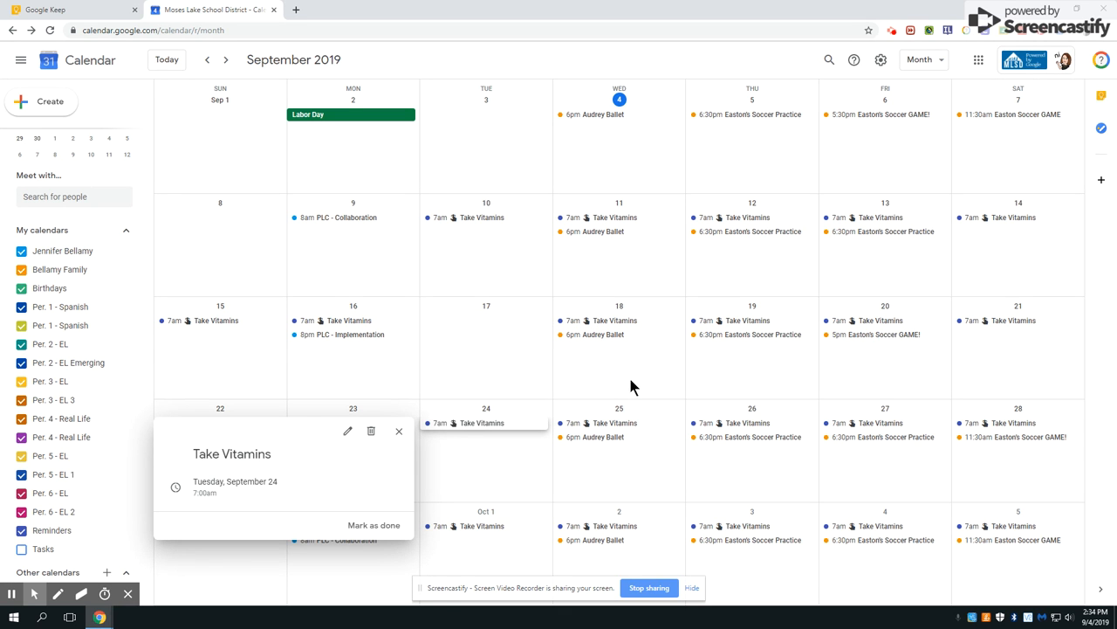
Delete the Take Vitamins series from September 10 onward, using the option This and following reminders
{"action": "left_click", "coordinate": [491, 218]}
{"action": "left_click", "coordinate": [370, 227]}
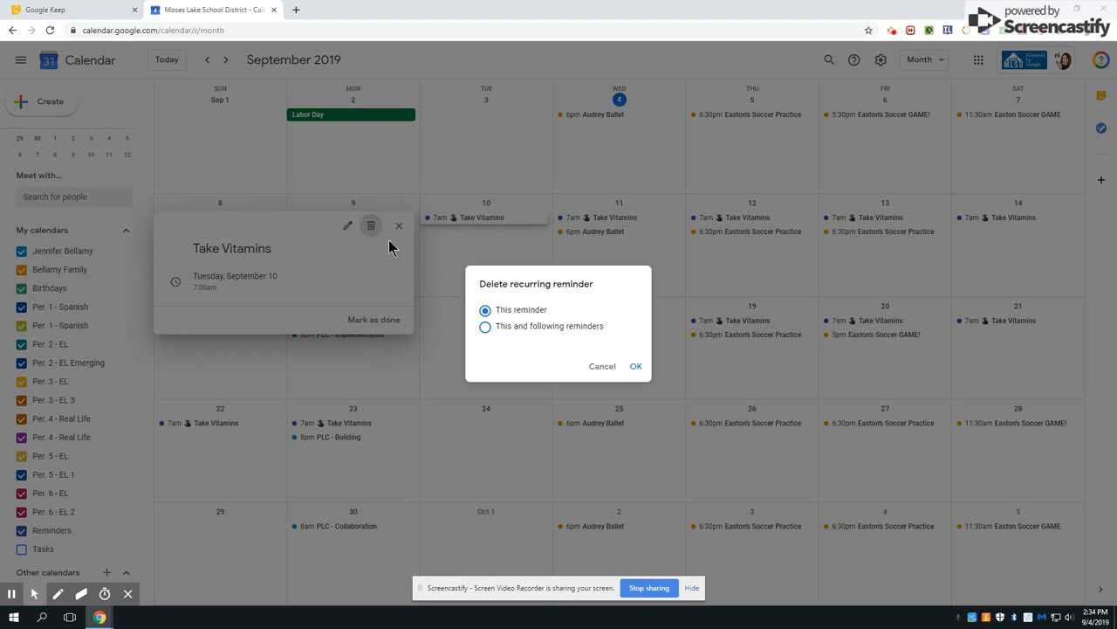
{"action": "left_click", "coordinate": [534, 329]}
{"action": "left_click", "coordinate": [634, 366]}
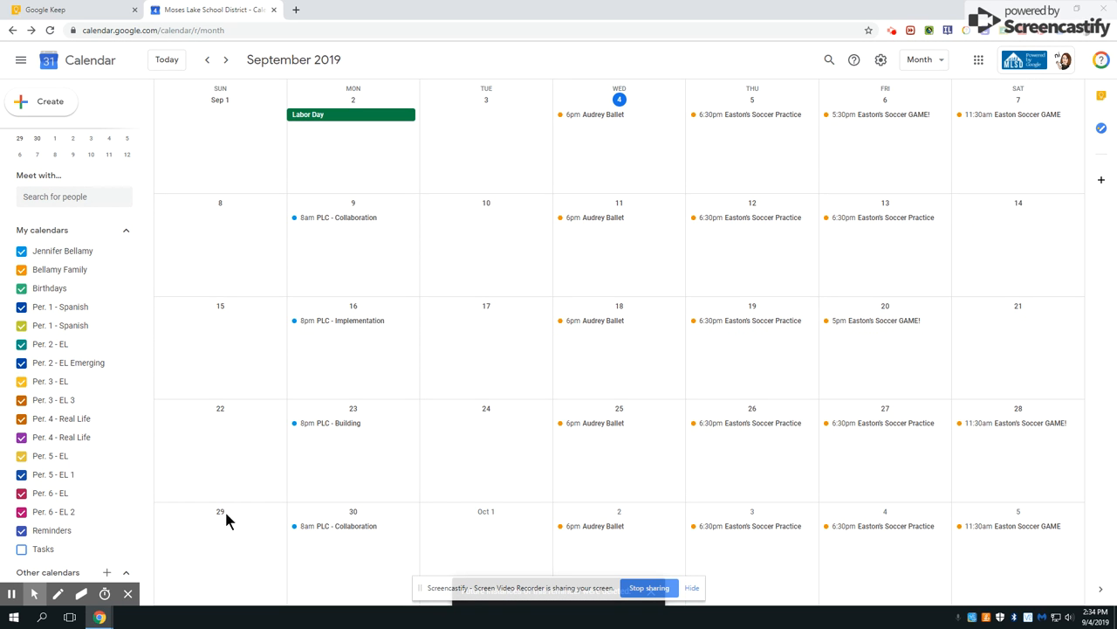
Show the Tasks calendar and add a task titled "Pick up pizza for dinner." to My Tasks
{"action": "left_click", "coordinate": [37, 553]}
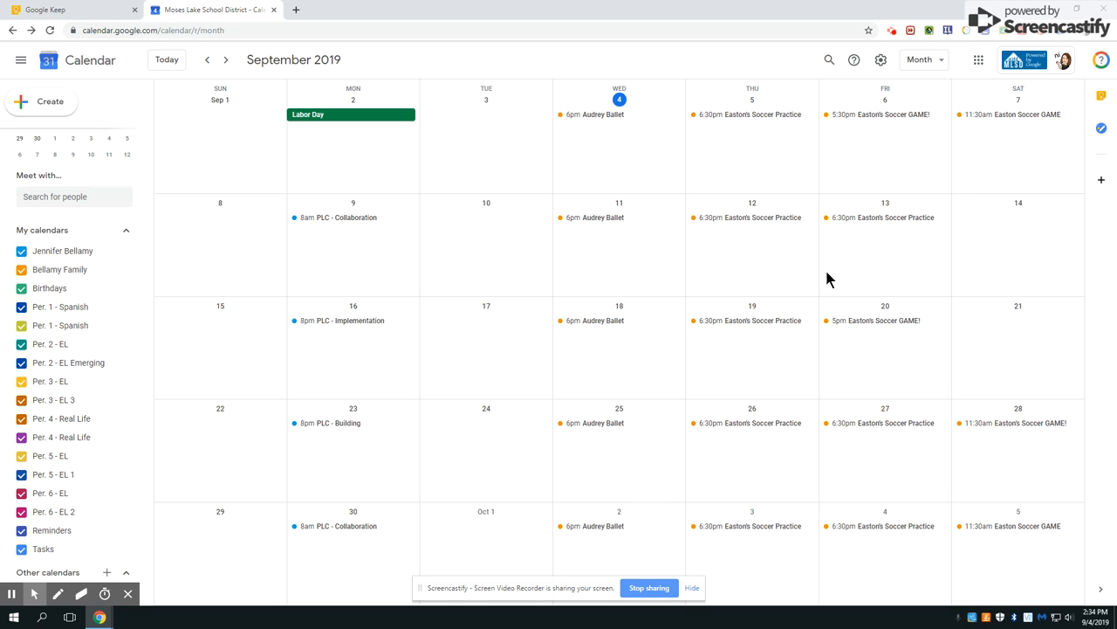
{"action": "left_click", "coordinate": [1102, 131]}
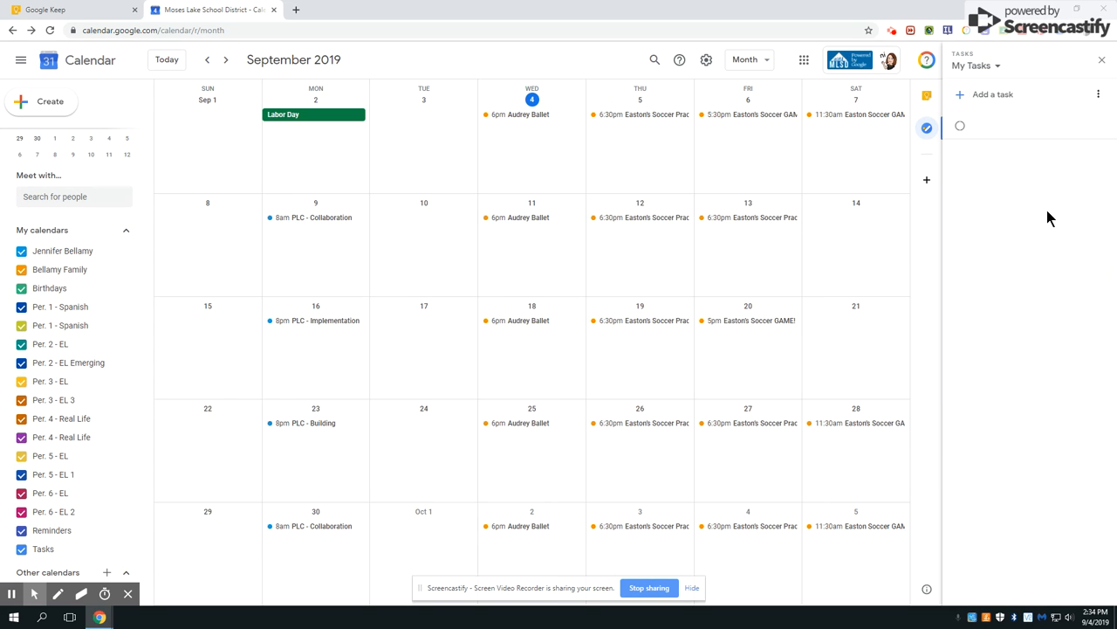
{"action": "left_click", "coordinate": [997, 97]}
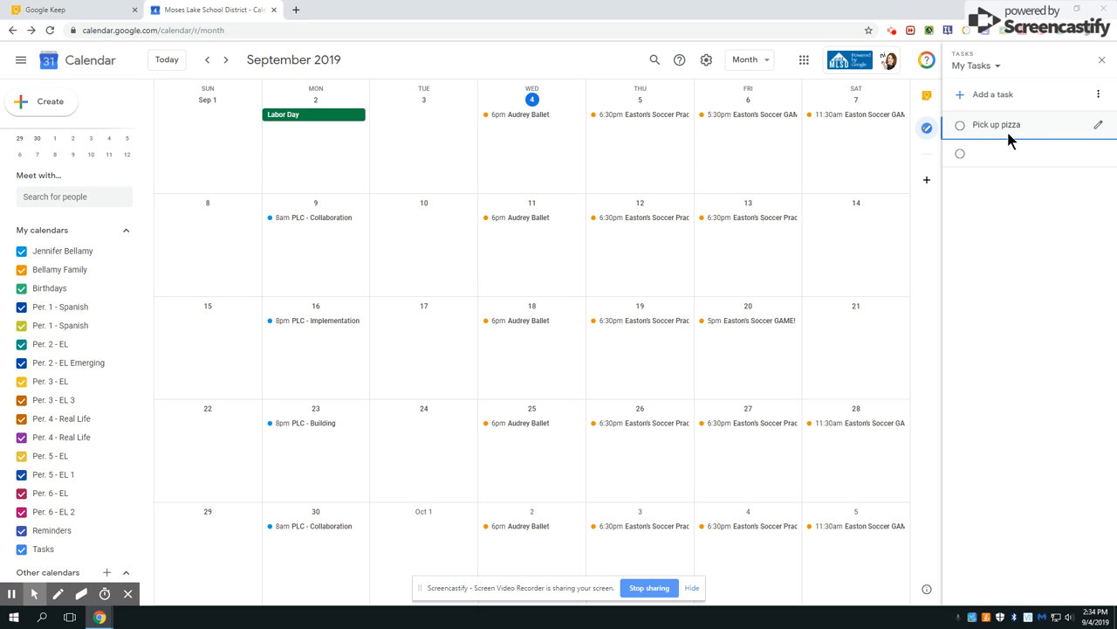
{"action": "type", "text": "dinner."}
Edit the pizza task's date and time, setting it to September 5, 2019 at 4:30 PM
{"action": "left_click", "coordinate": [1098, 127]}
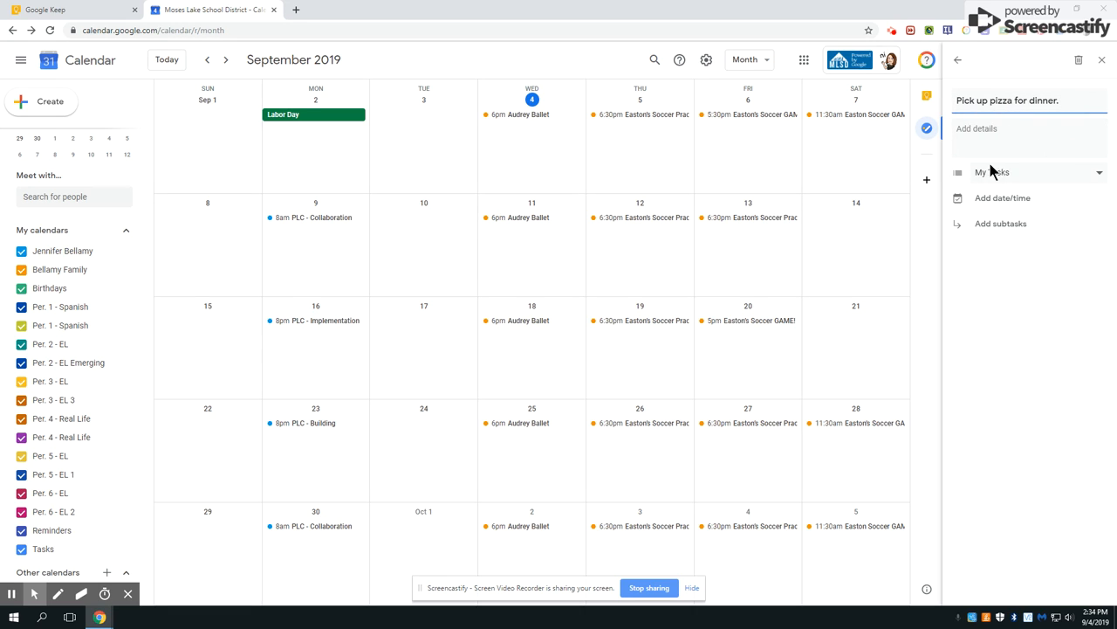
{"action": "left_click", "coordinate": [1039, 180]}
{"action": "left_click", "coordinate": [1039, 198]}
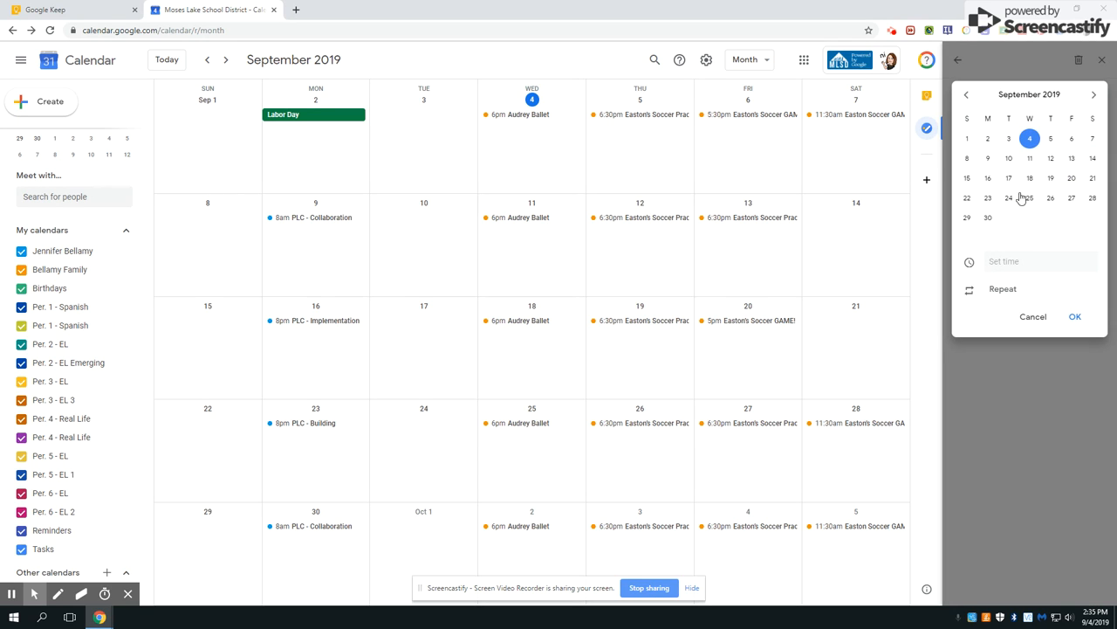
{"action": "left_click", "coordinate": [1050, 138]}
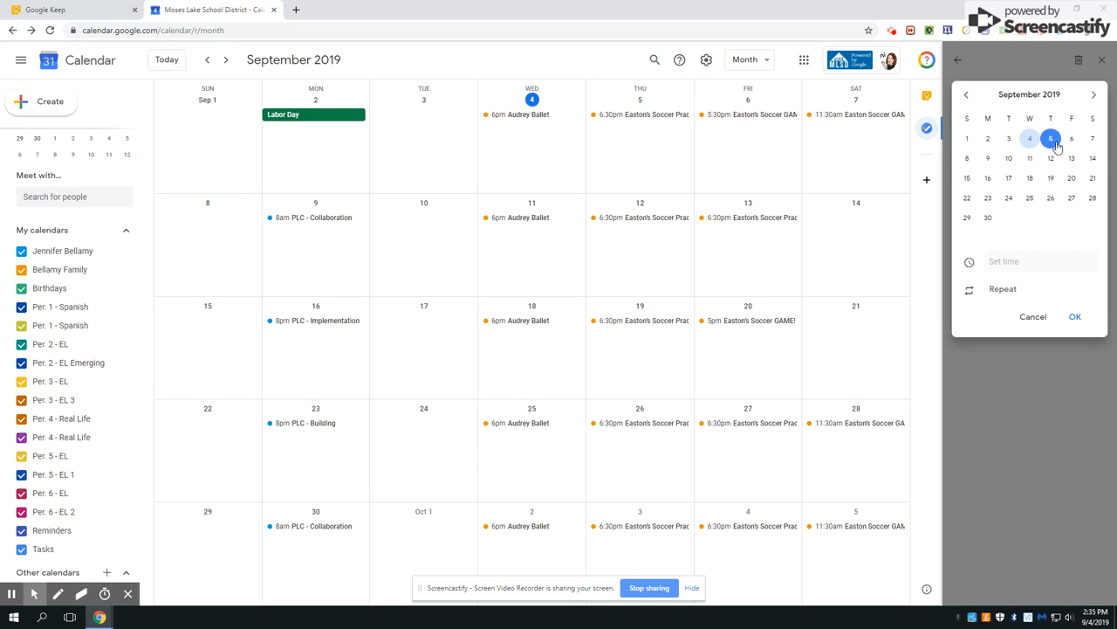
{"action": "left_click", "coordinate": [1004, 261]}
{"action": "scroll", "coordinate": [1031, 354], "scroll_direction": "down", "scroll_amount": 2}
{"action": "scroll", "coordinate": [1032, 340], "scroll_direction": "down", "scroll_amount": 1}
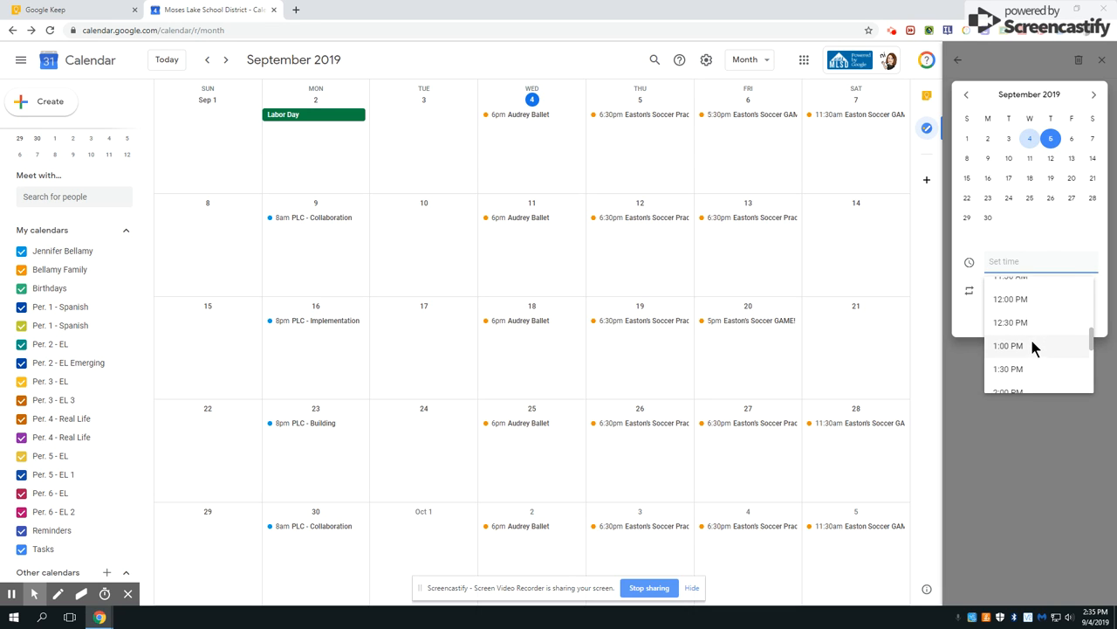
{"action": "scroll", "coordinate": [1029, 338], "scroll_direction": "down", "scroll_amount": 2}
{"action": "left_click", "coordinate": [1031, 339]}
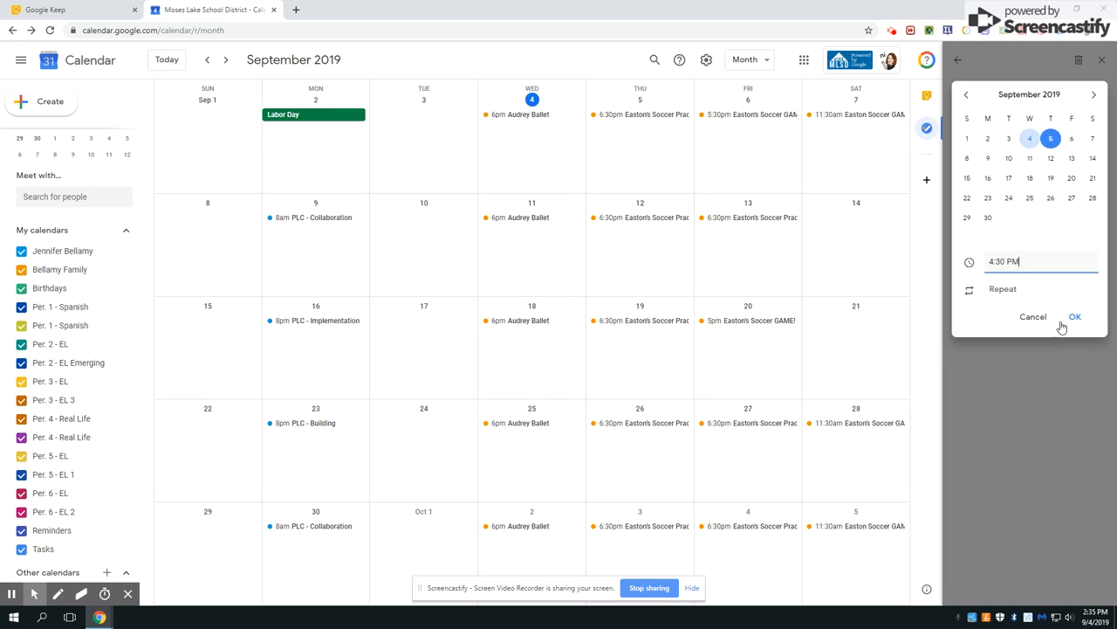
Make the pizza task repeat every 1 week on Thursday, starting September 5 at 4:30 PM, and close the task list
{"action": "left_click", "coordinate": [976, 294]}
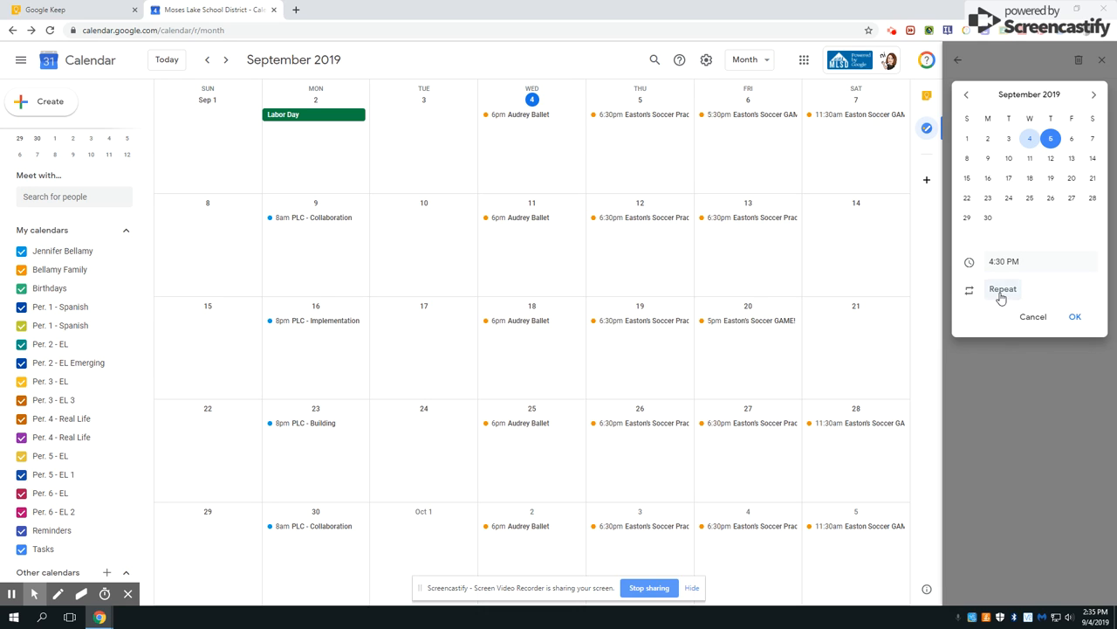
{"action": "left_click", "coordinate": [1001, 295]}
{"action": "left_click", "coordinate": [1038, 105]}
{"action": "left_click", "coordinate": [1043, 131]}
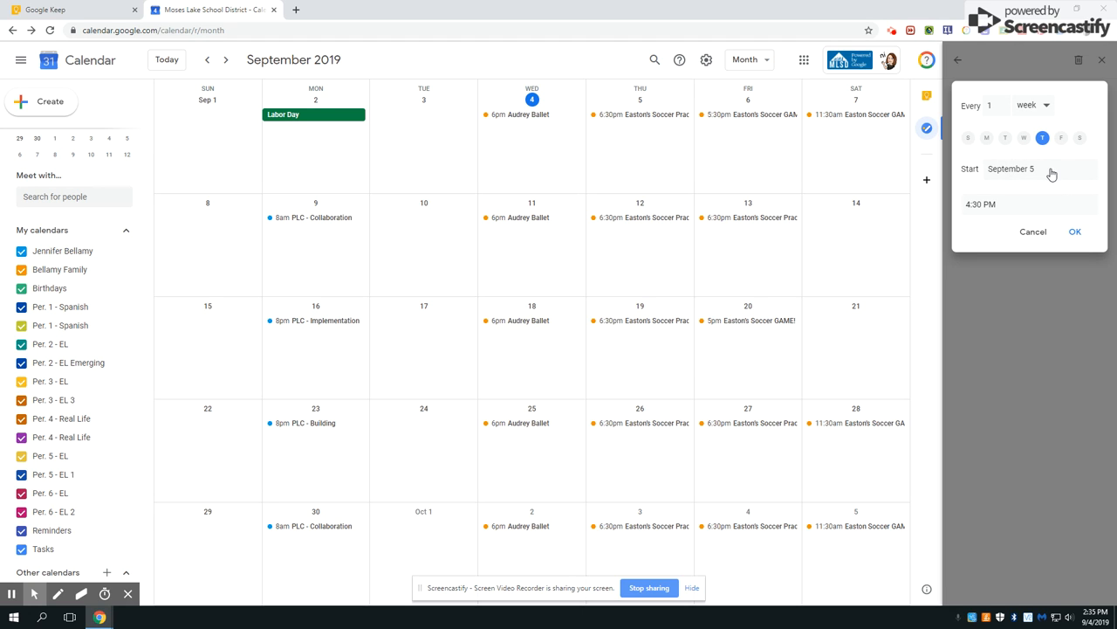
{"action": "left_click", "coordinate": [1077, 238]}
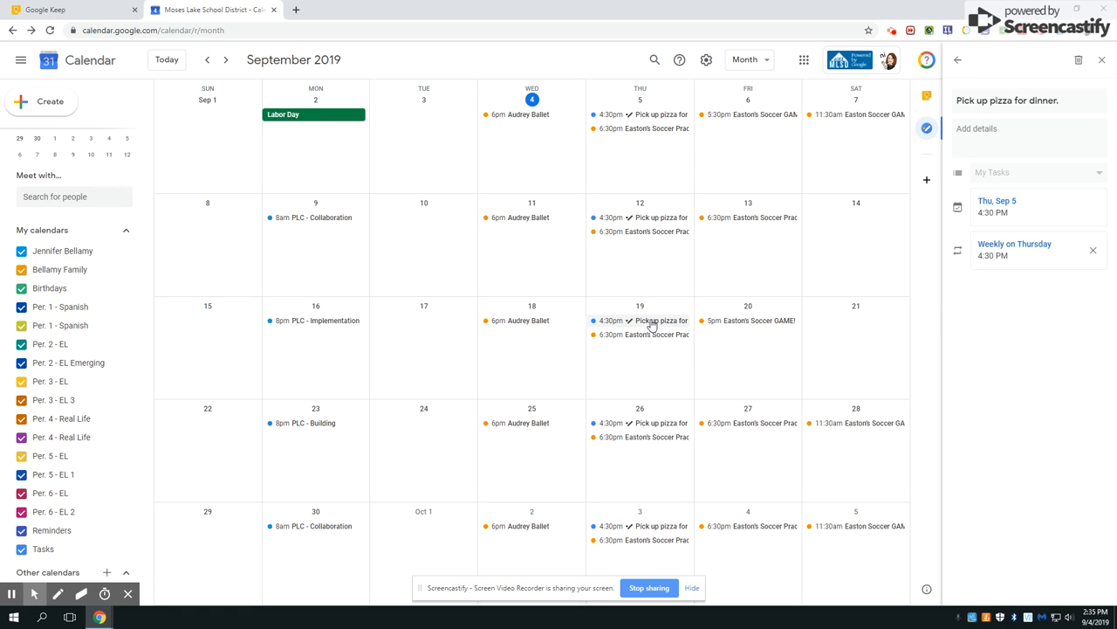
{"action": "left_click", "coordinate": [1102, 60]}
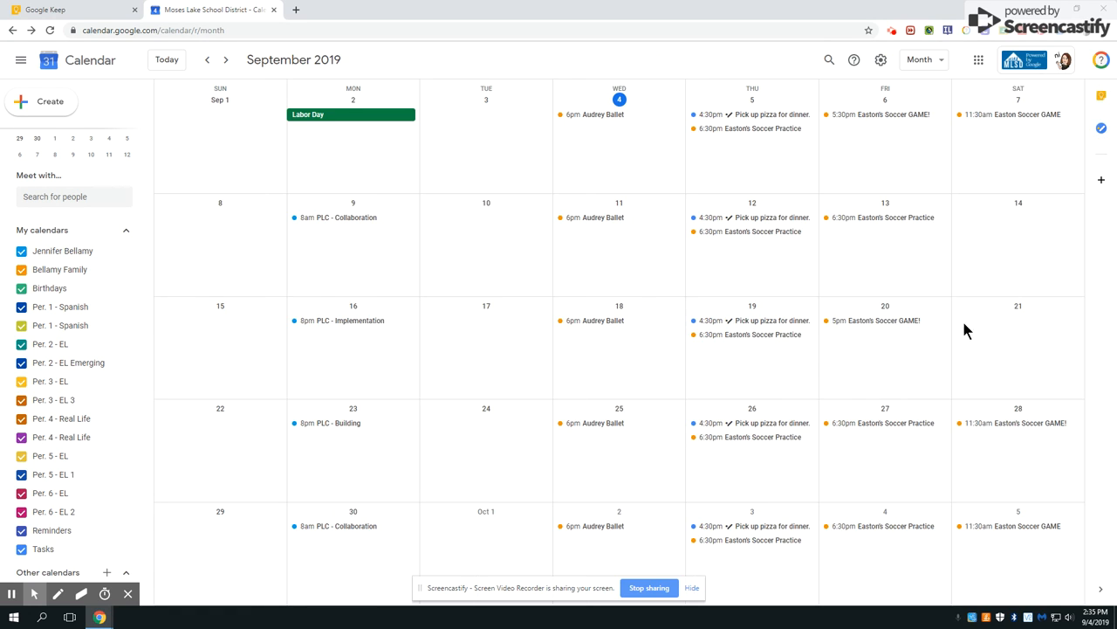
Check the September 19 pizza task's details, and mark the September 5 task complete in My Tasks
{"action": "left_click", "coordinate": [760, 321]}
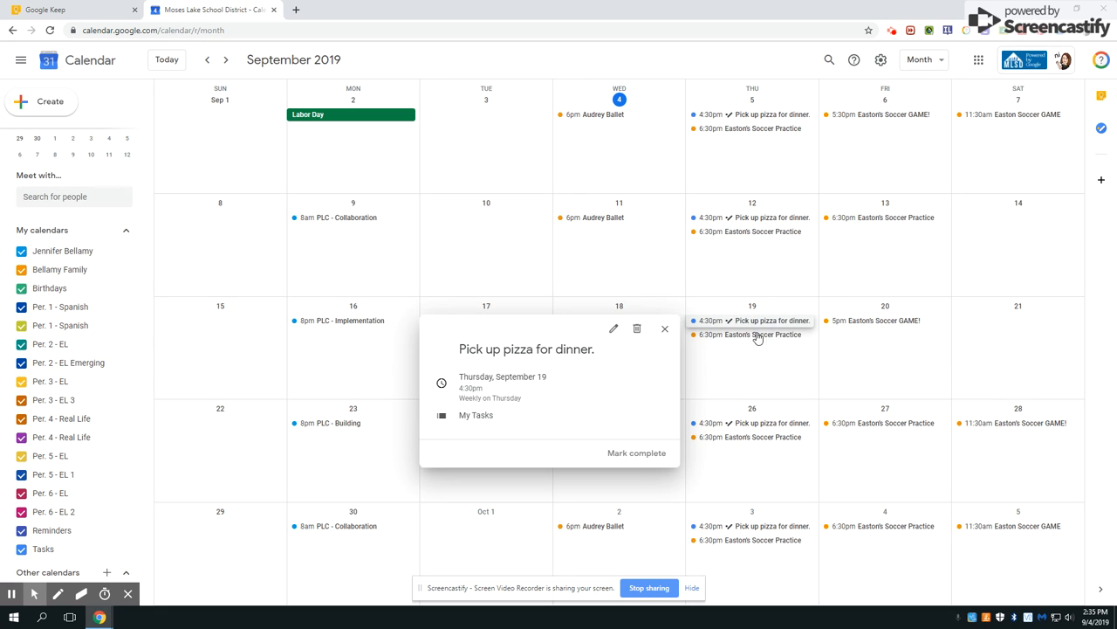
{"action": "left_click", "coordinate": [1101, 128]}
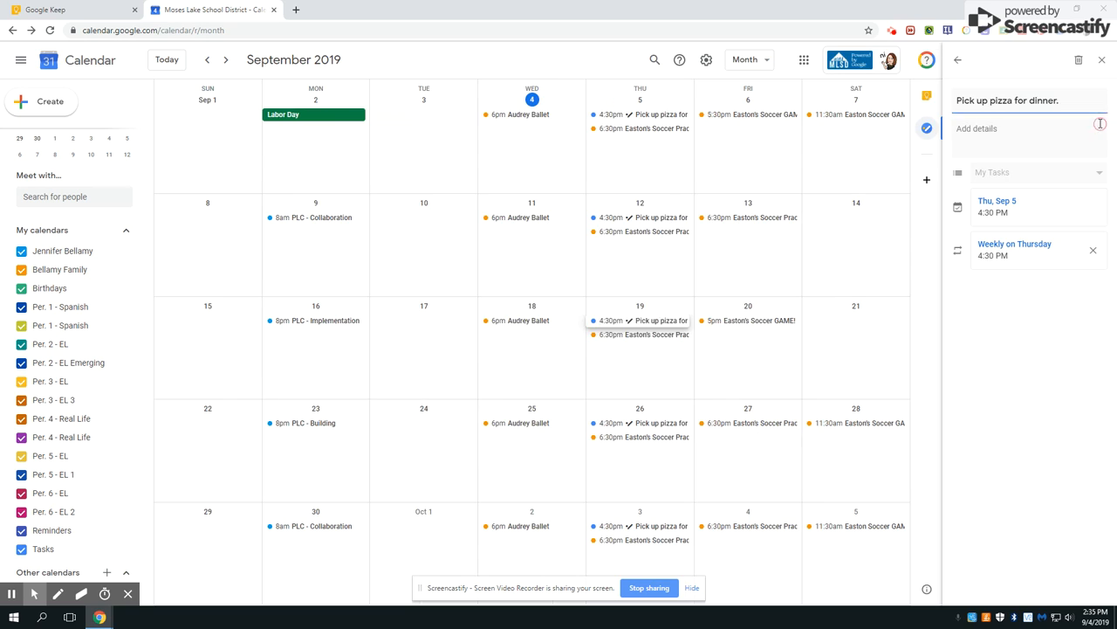
{"action": "left_click", "coordinate": [958, 61]}
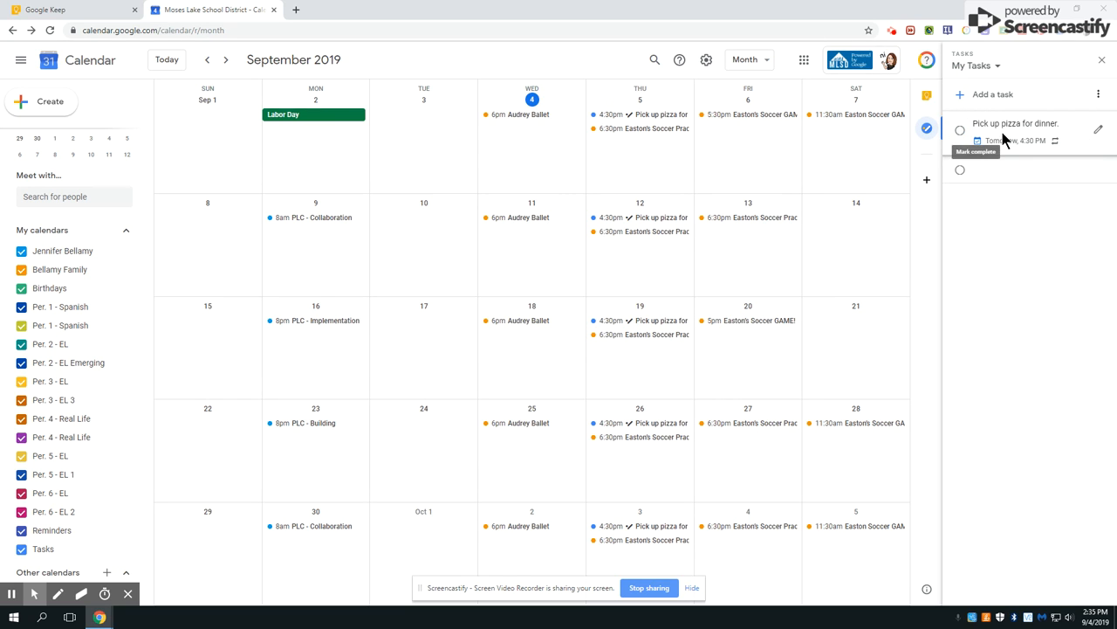
{"action": "left_click", "coordinate": [960, 131]}
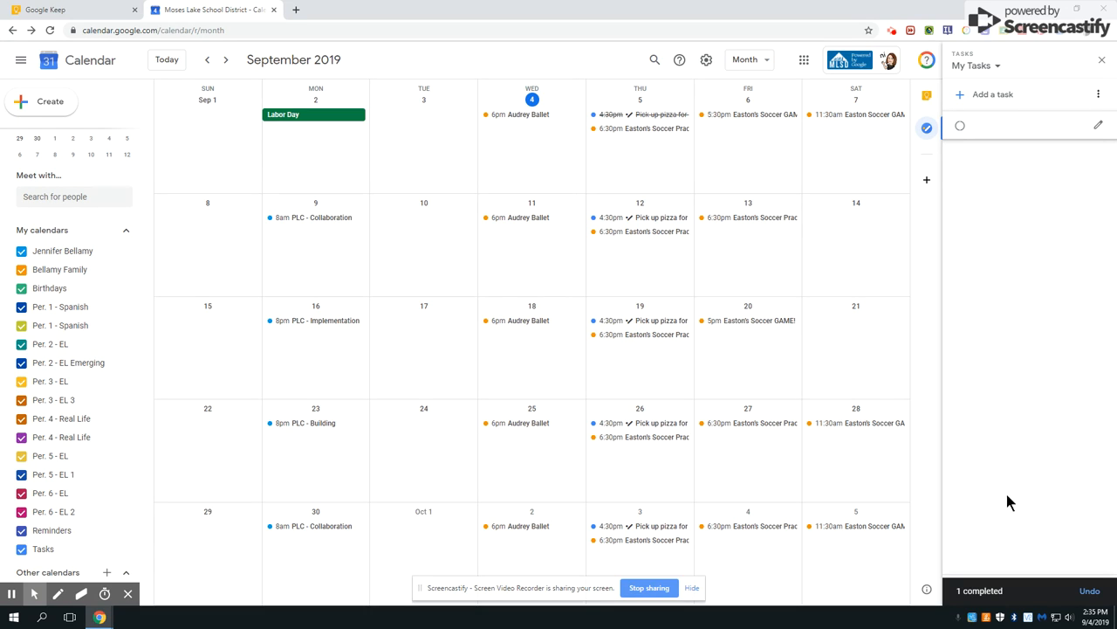
{"action": "left_click", "coordinate": [621, 375]}
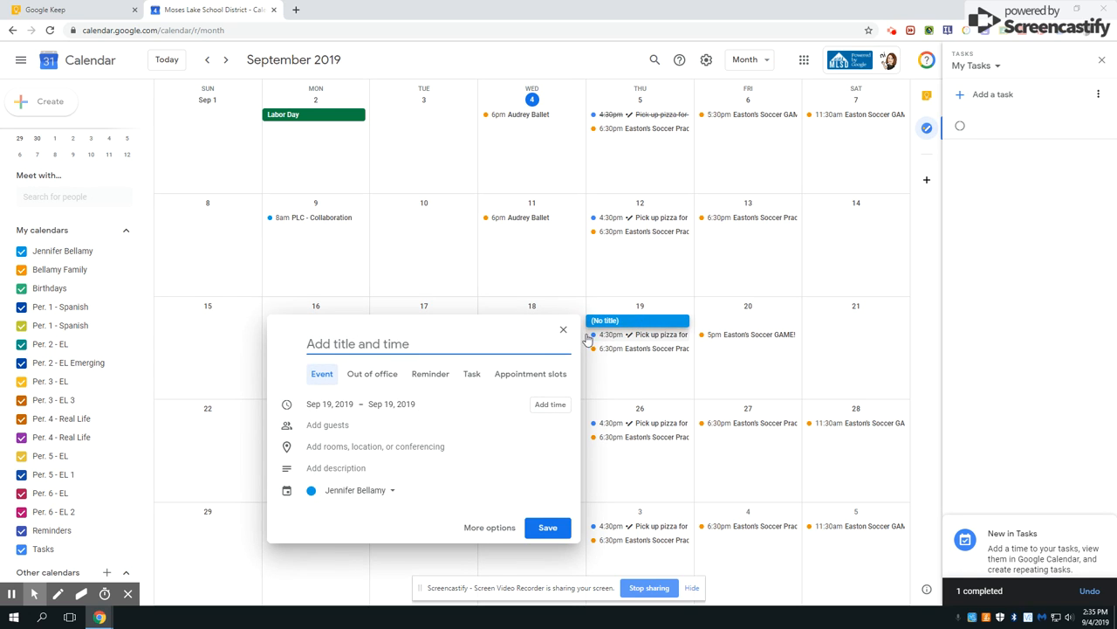
{"action": "left_click", "coordinate": [564, 330]}
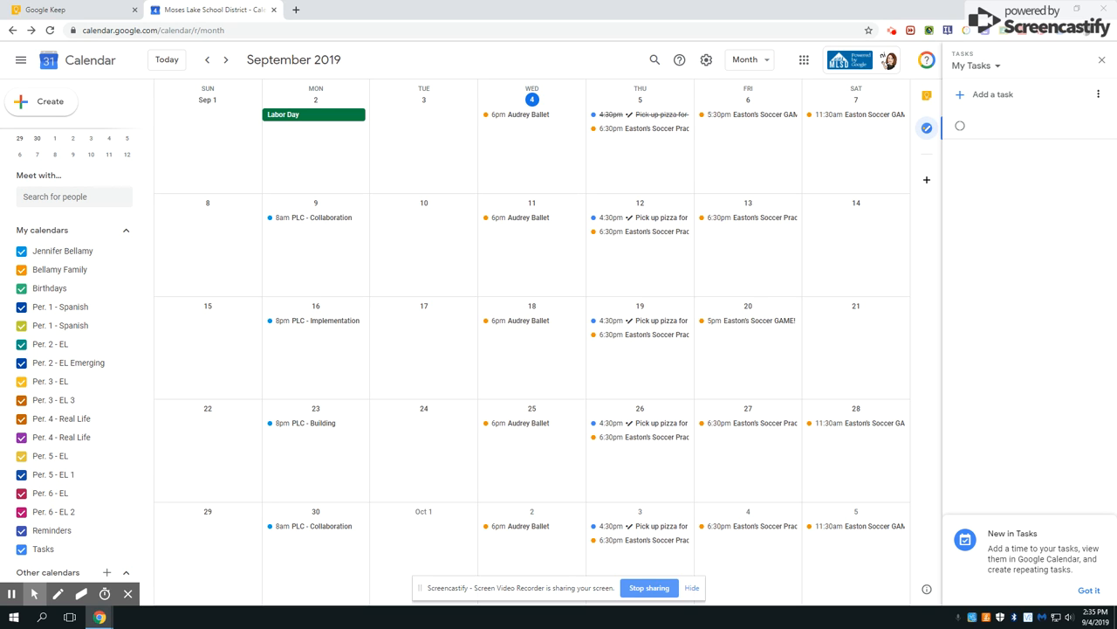
{"action": "left_click", "coordinate": [1101, 61]}
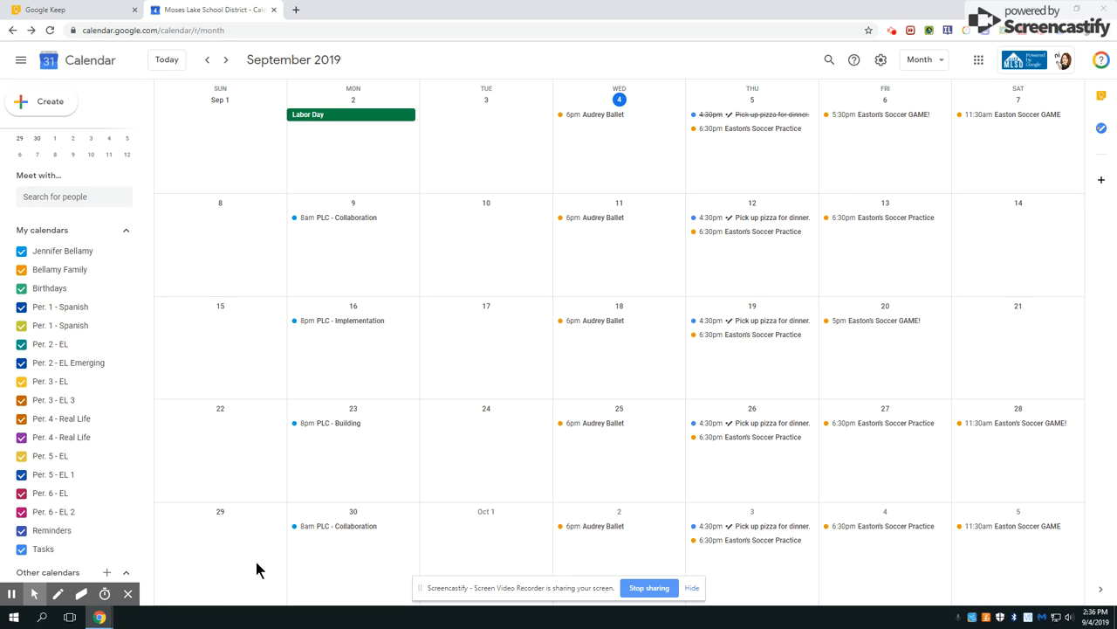
Create a new calendar named "Sample", keeping the Pacific Time - Los Angeles time zone
{"action": "left_click", "coordinate": [108, 573]}
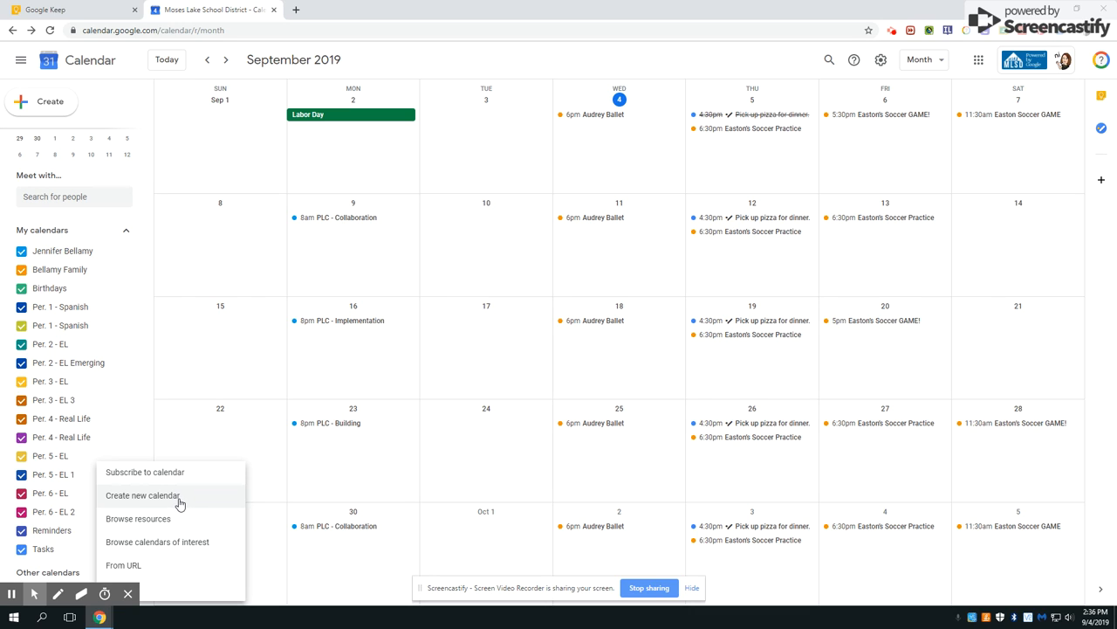
{"action": "left_click", "coordinate": [133, 503]}
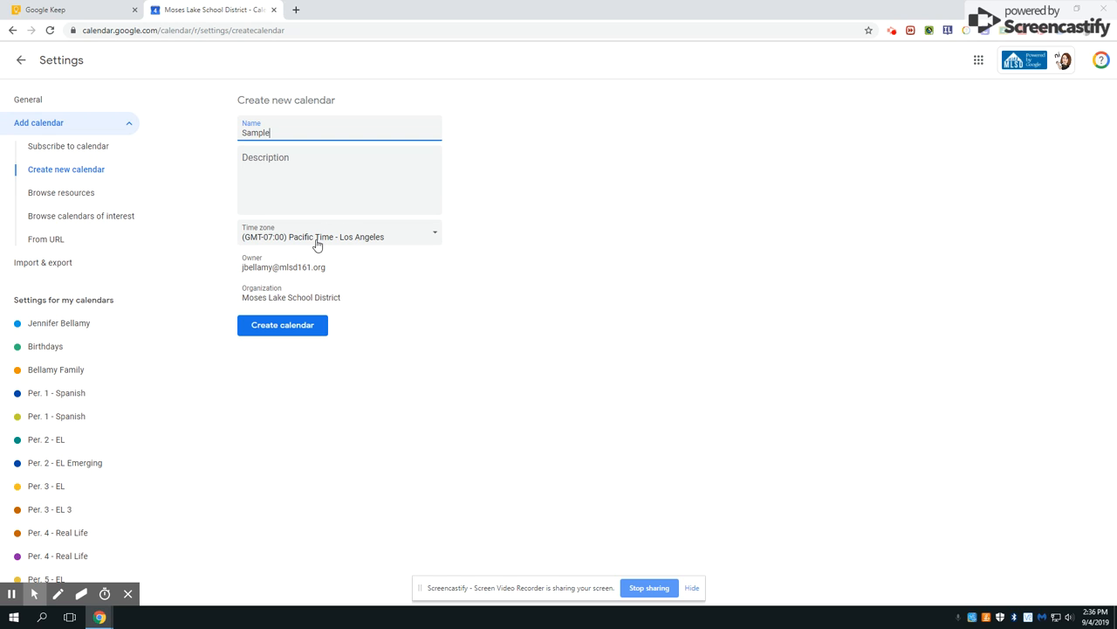
{"action": "left_click", "coordinate": [322, 273]}
{"action": "left_click", "coordinate": [308, 327]}
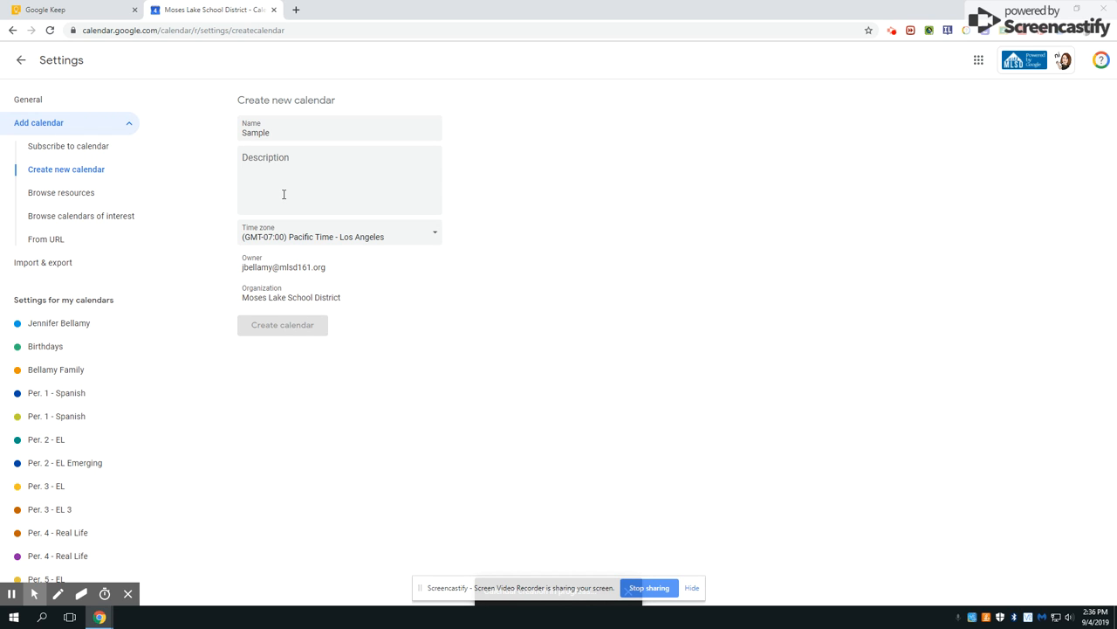
Open the family calendar's settings and examine its access permissions and sharing with specific people
{"action": "left_click", "coordinate": [39, 371]}
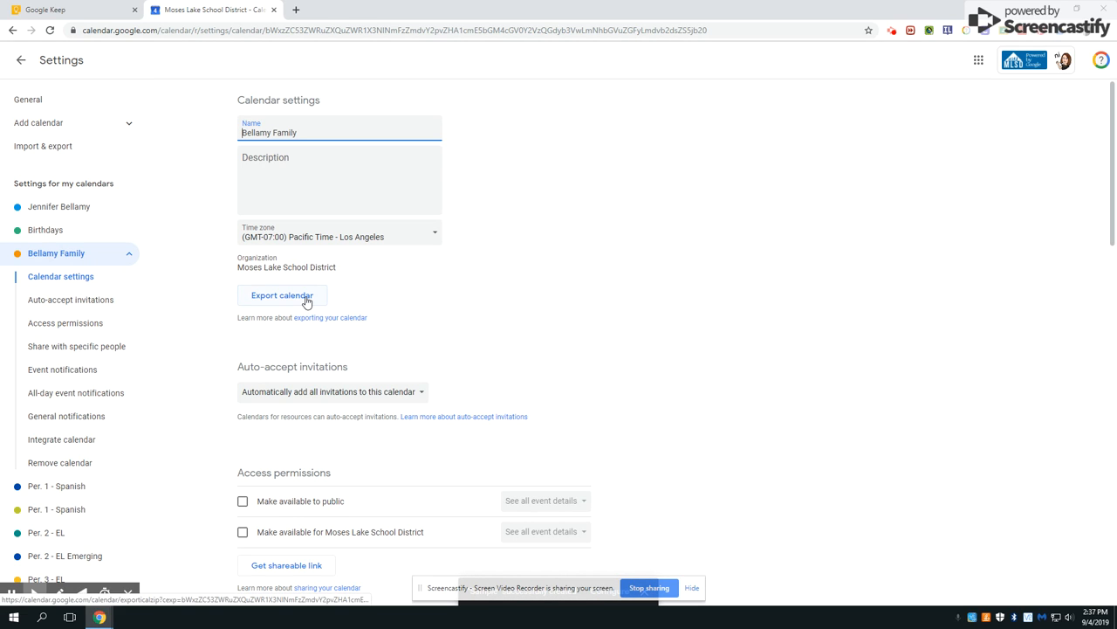
{"action": "scroll", "coordinate": [514, 302], "scroll_direction": "down", "scroll_amount": 3}
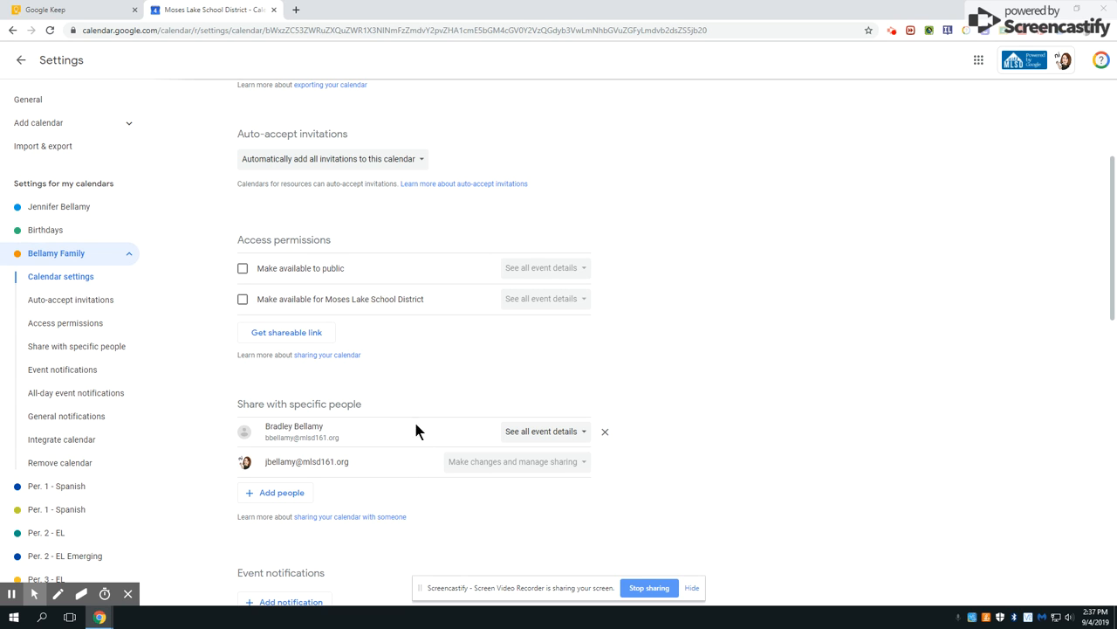
Try sharing the family calendar with a suggested contact, review the permission levels, and cancel without sending
{"action": "left_click", "coordinate": [291, 494]}
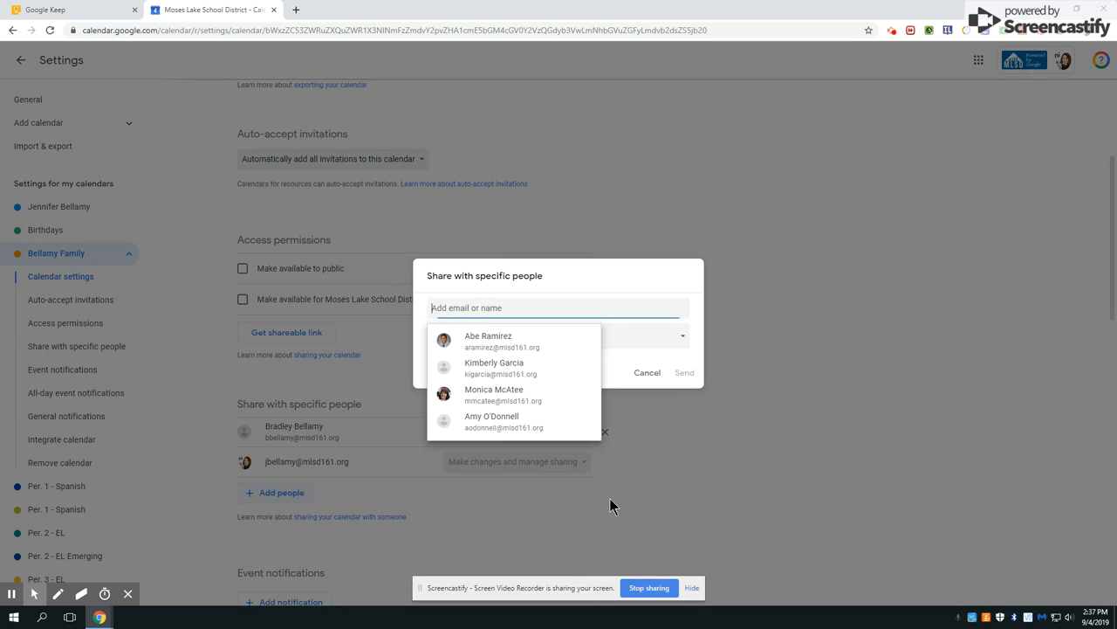
{"action": "left_click", "coordinate": [491, 367]}
{"action": "left_click", "coordinate": [526, 351]}
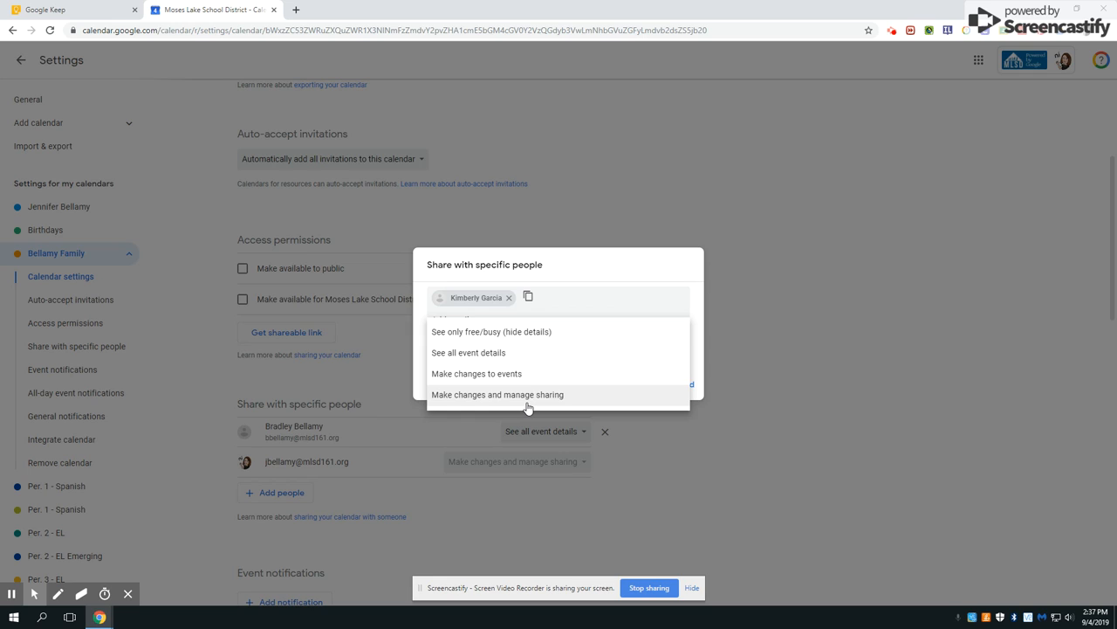
{"action": "left_click", "coordinate": [573, 273]}
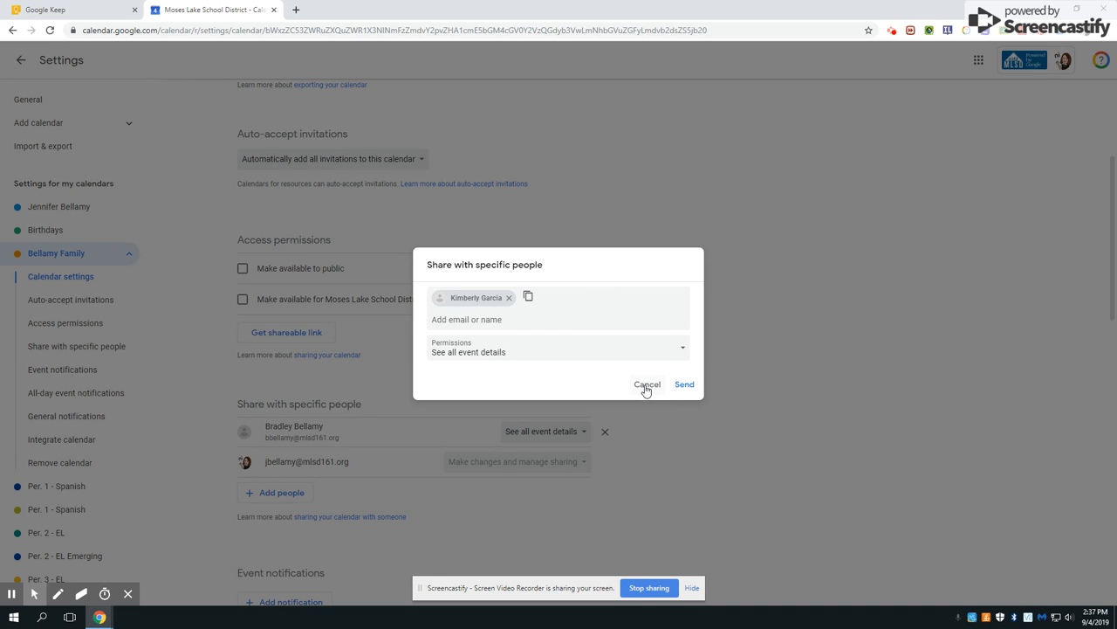
{"action": "left_click", "coordinate": [509, 298]}
{"action": "left_click", "coordinate": [649, 376]}
Review the family calendar's event, all-day and general notification settings, plus its integration and removal options
{"action": "scroll", "coordinate": [800, 476], "scroll_direction": "down", "scroll_amount": 4}
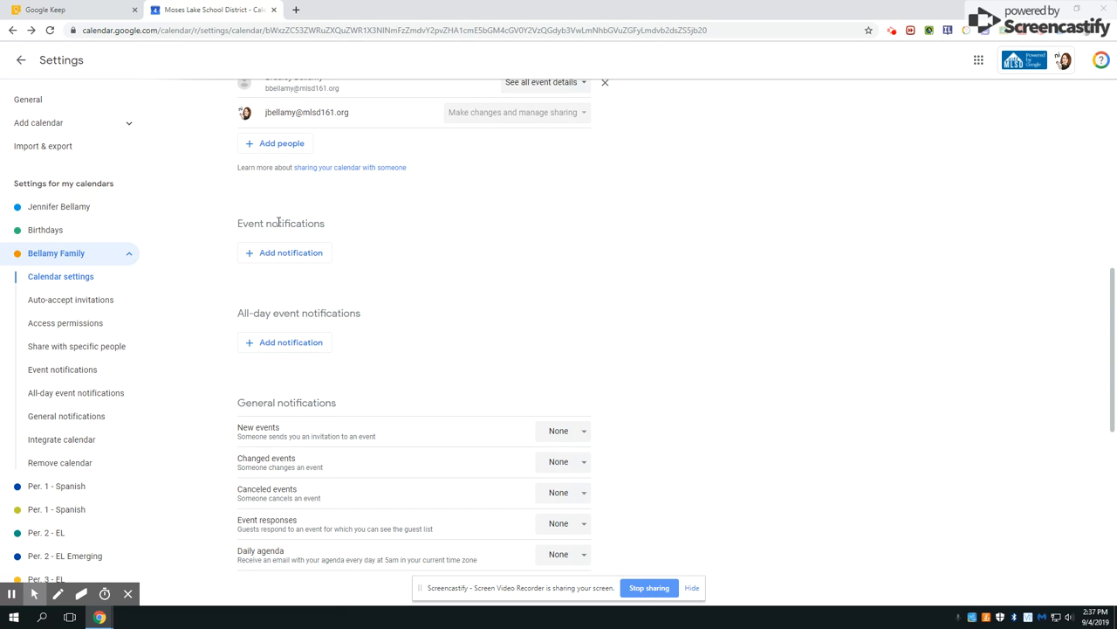
{"action": "scroll", "coordinate": [599, 367], "scroll_direction": "down", "scroll_amount": 2}
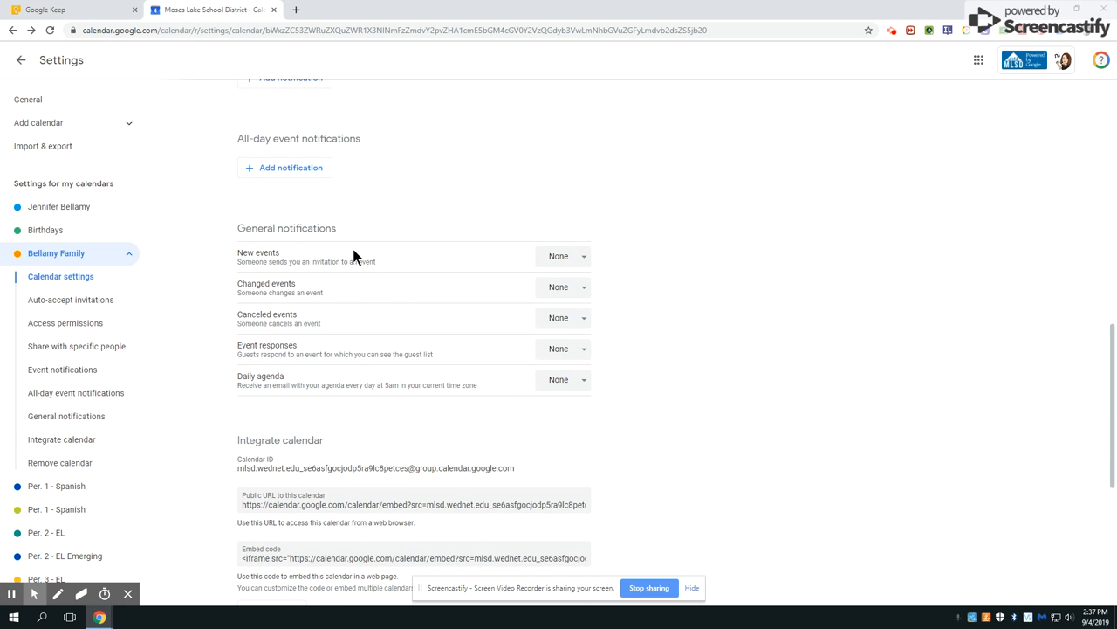
{"action": "scroll", "coordinate": [332, 350], "scroll_direction": "down", "scroll_amount": 3}
{"action": "scroll", "coordinate": [583, 221], "scroll_direction": "up", "scroll_amount": 2}
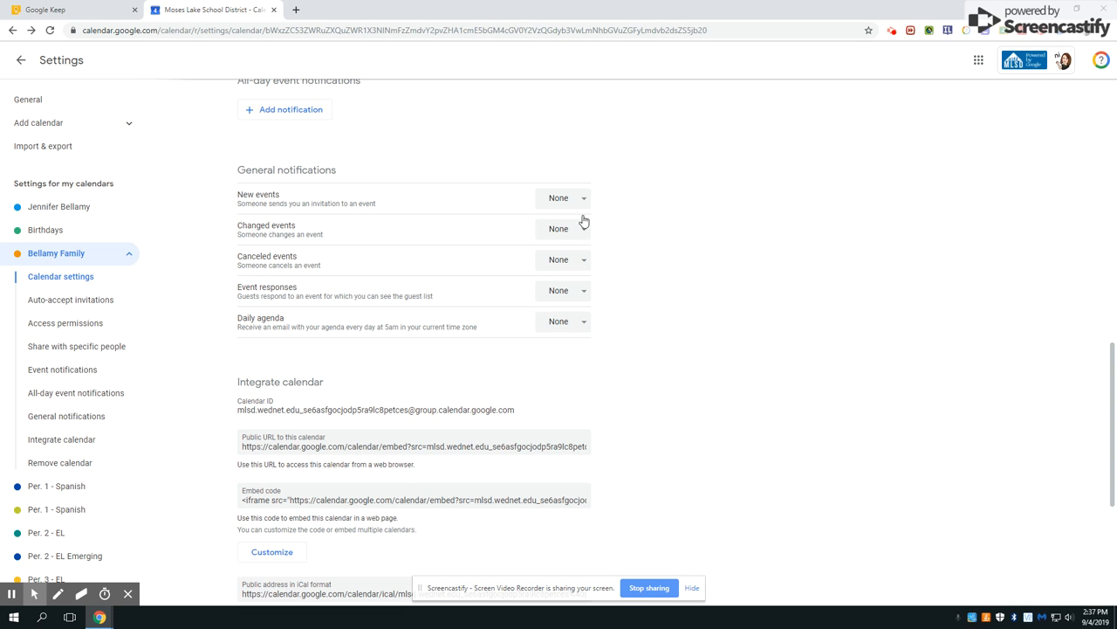
{"action": "scroll", "coordinate": [503, 438], "scroll_direction": "down", "scroll_amount": 3}
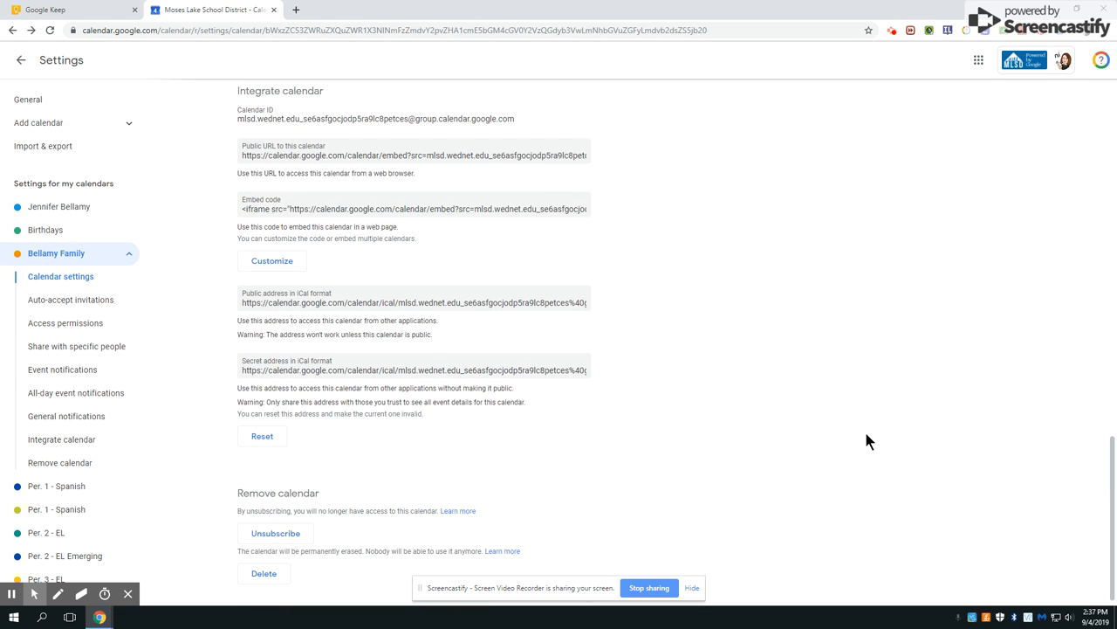
{"action": "scroll", "coordinate": [780, 445], "scroll_direction": "up", "scroll_amount": 15}
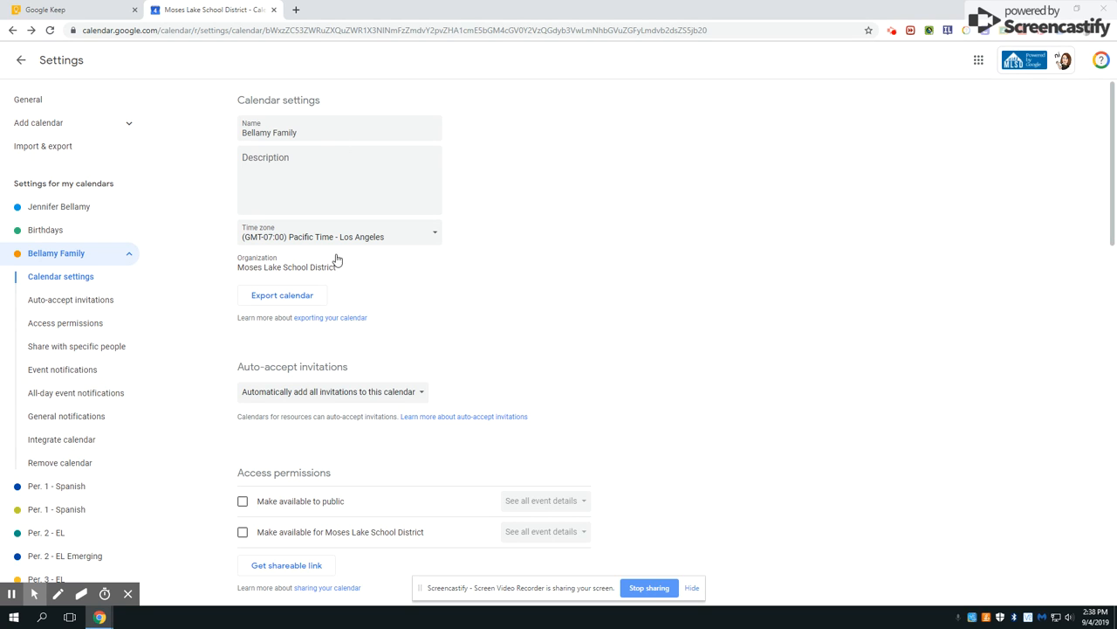
Open the Sample calendar's settings and stop sharing it with Moses Lake School District, removing the district's domain entry from the shared people
{"action": "left_click", "coordinate": [129, 254]}
{"action": "left_click", "coordinate": [107, 257]}
{"action": "left_click", "coordinate": [107, 256]}
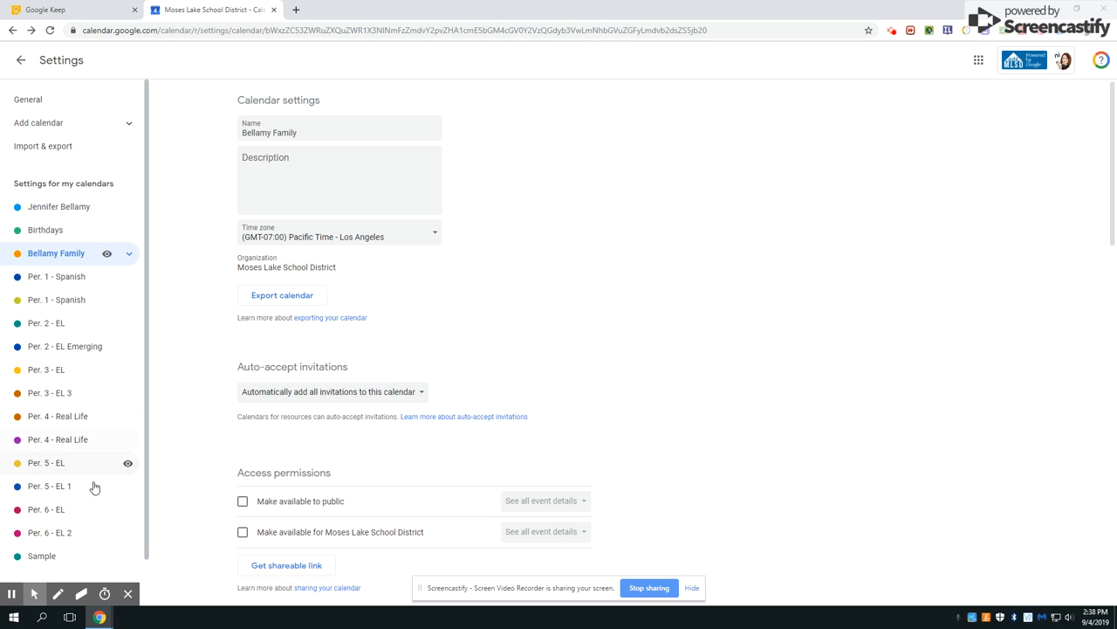
{"action": "left_click", "coordinate": [42, 556]}
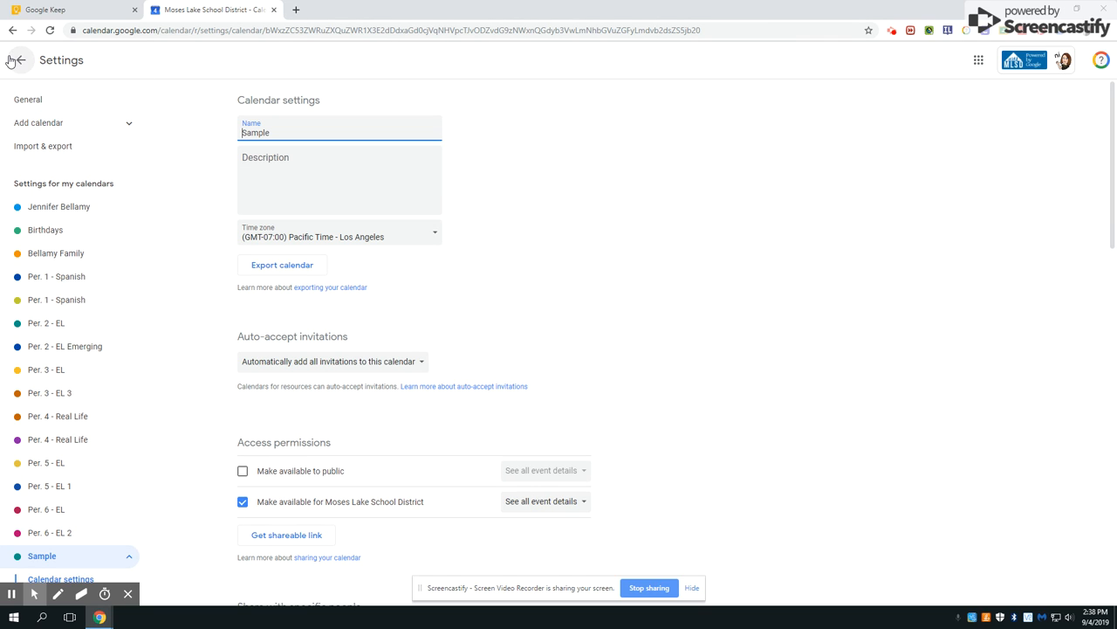
{"action": "scroll", "coordinate": [479, 430], "scroll_direction": "down", "scroll_amount": 1}
{"action": "scroll", "coordinate": [478, 430], "scroll_direction": "down", "scroll_amount": 3}
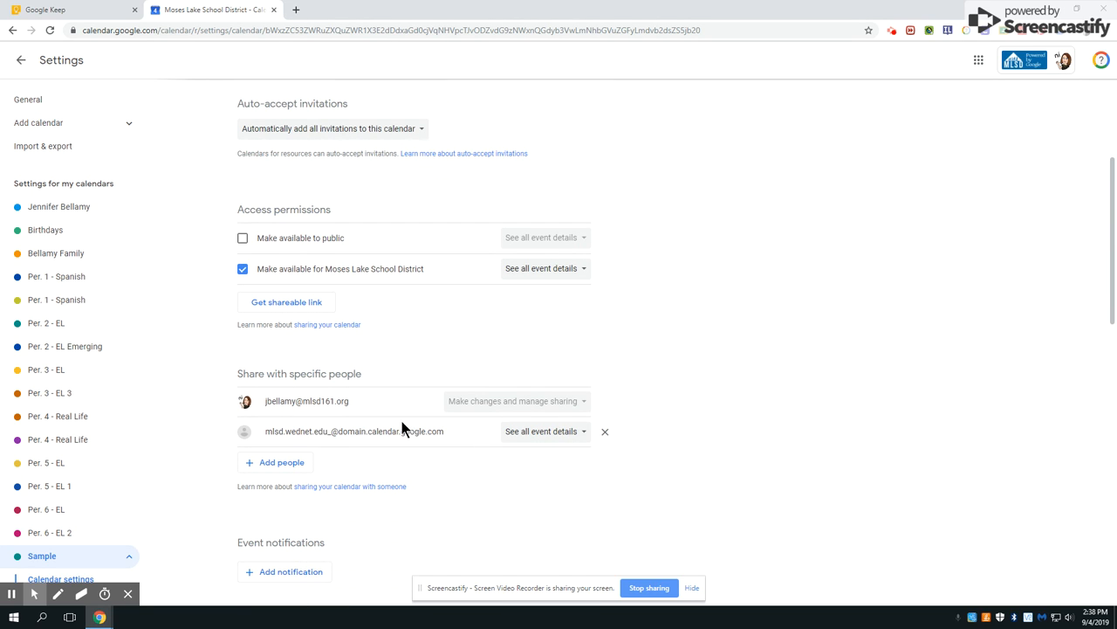
{"action": "left_click", "coordinate": [244, 270]}
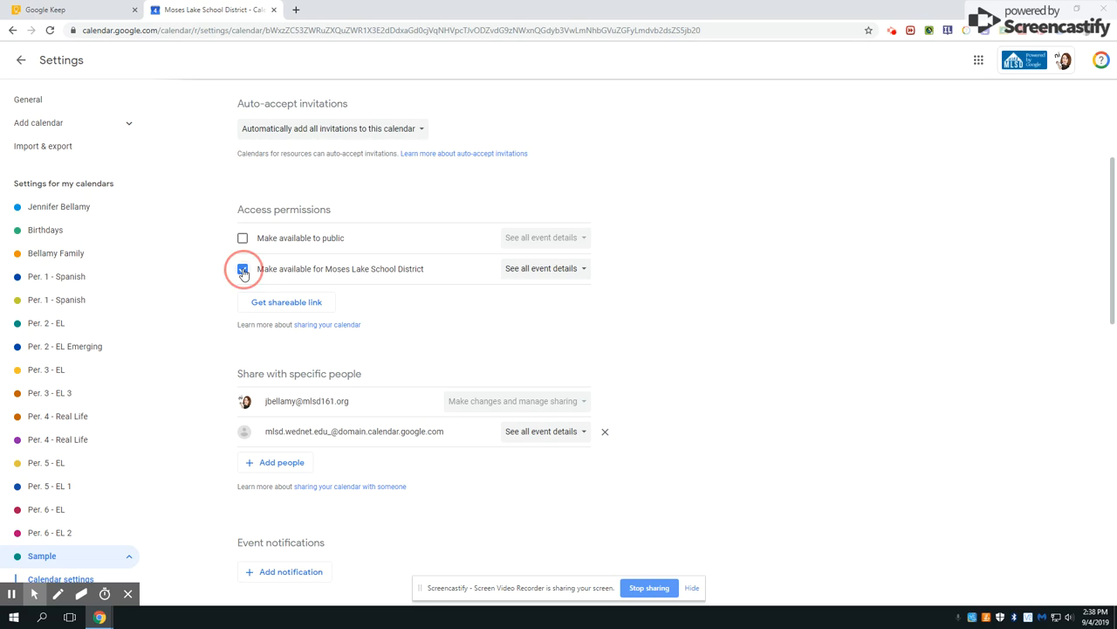
{"action": "left_click", "coordinate": [604, 431]}
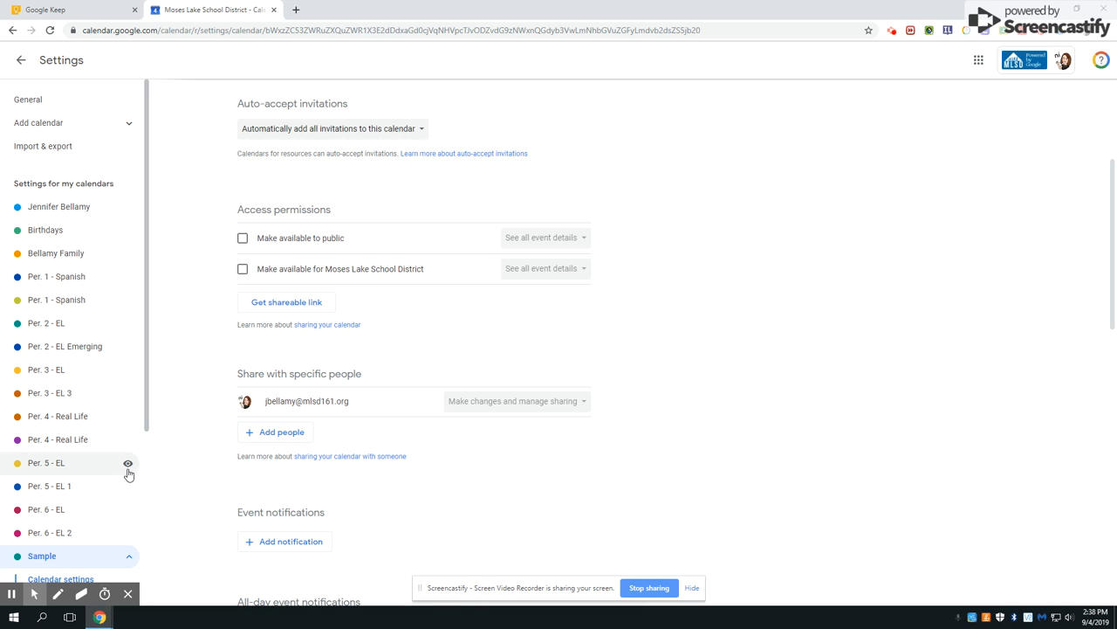
Permanently delete the Sample calendar through its removal settings
{"action": "scroll", "coordinate": [482, 489], "scroll_direction": "up", "scroll_amount": 3}
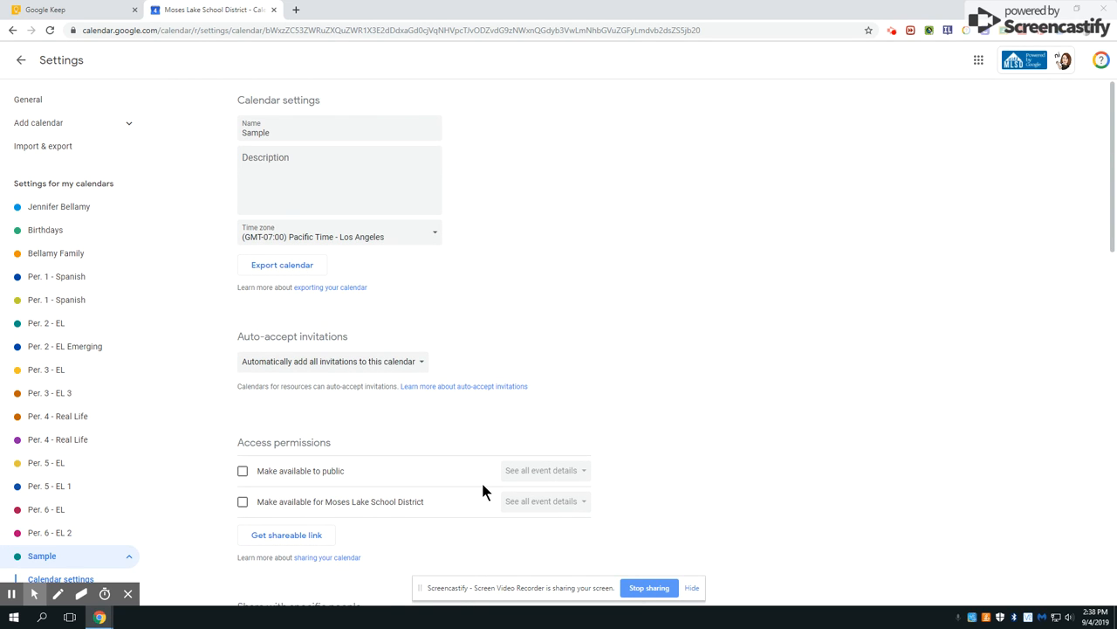
{"action": "left_click", "coordinate": [129, 559]}
{"action": "scroll", "coordinate": [131, 524], "scroll_direction": "down", "scroll_amount": 1}
{"action": "left_click", "coordinate": [130, 514]}
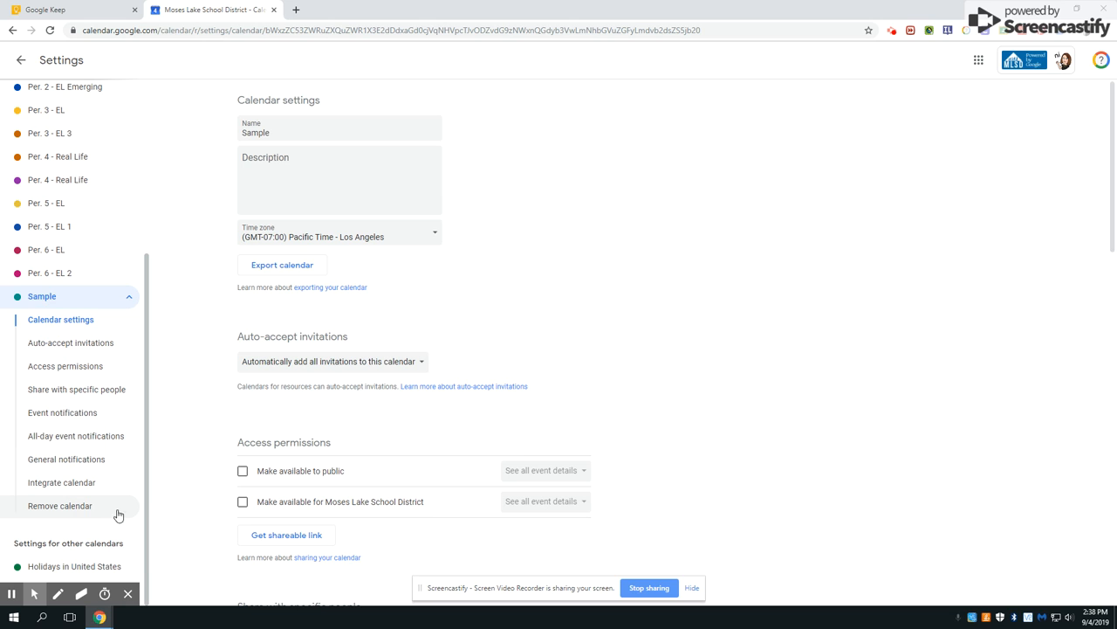
{"action": "left_click", "coordinate": [56, 513]}
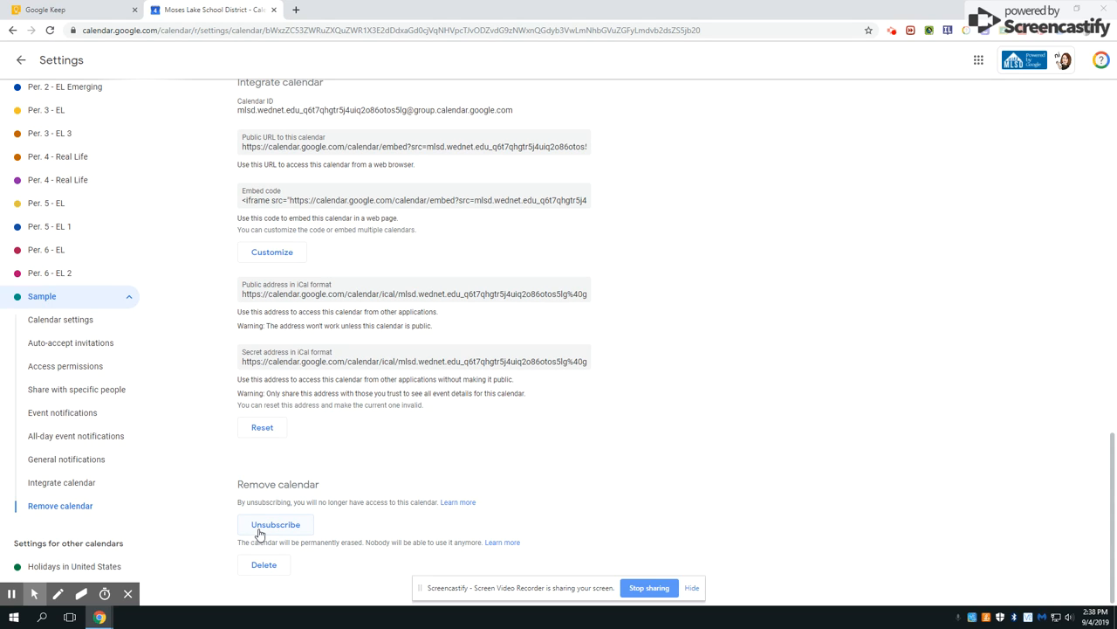
{"action": "left_click", "coordinate": [279, 571]}
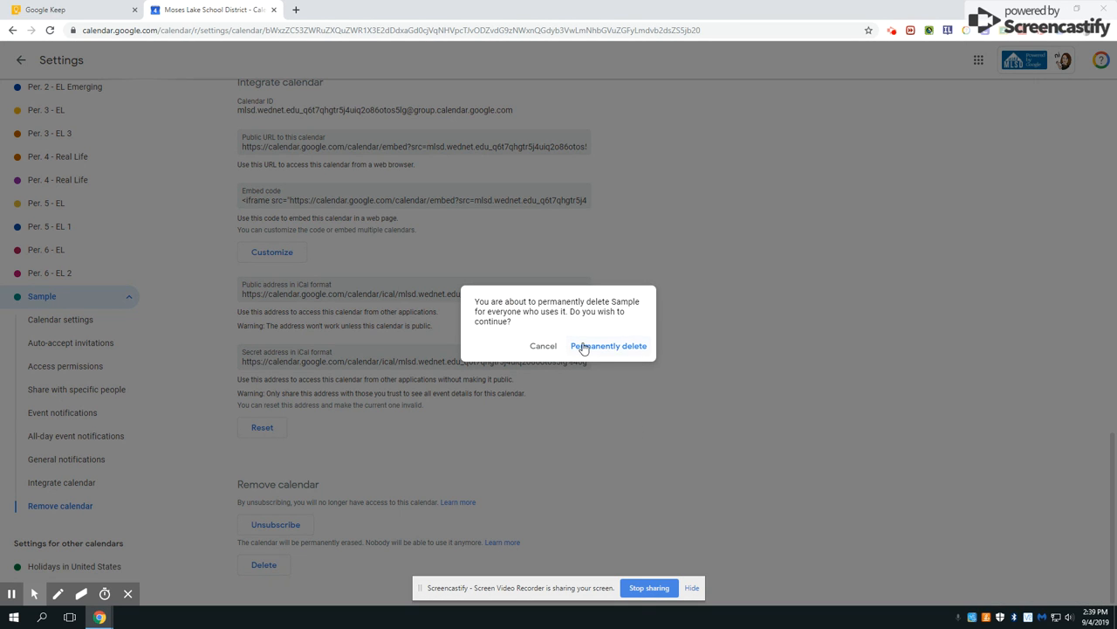
{"action": "left_click", "coordinate": [584, 349]}
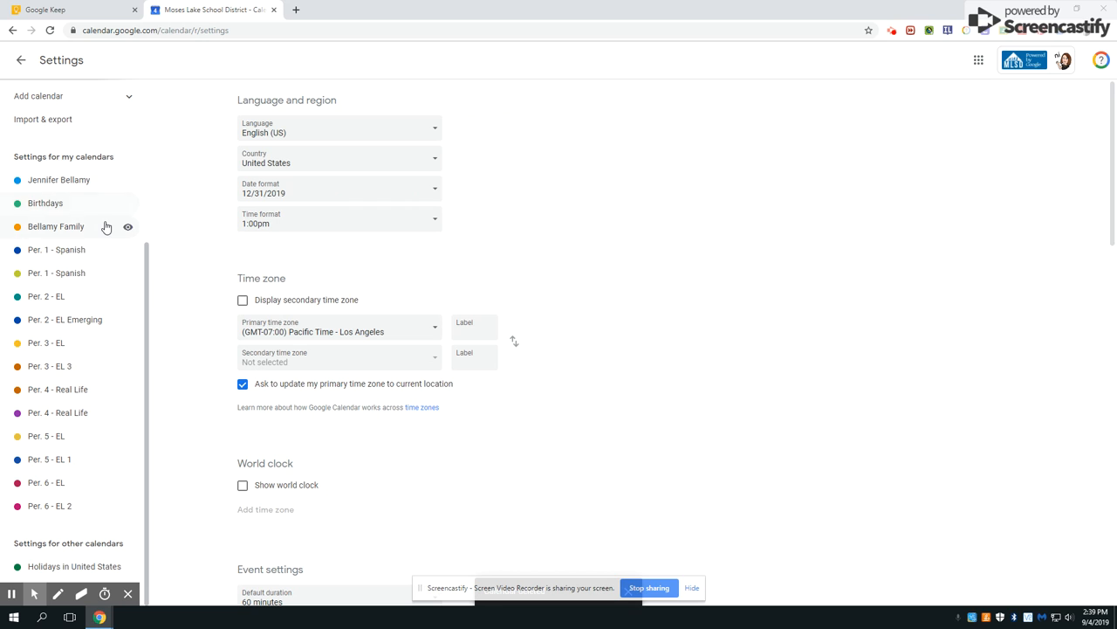
Return to the month view and examine the family calendar's display, sharing and color options
{"action": "left_click", "coordinate": [22, 61]}
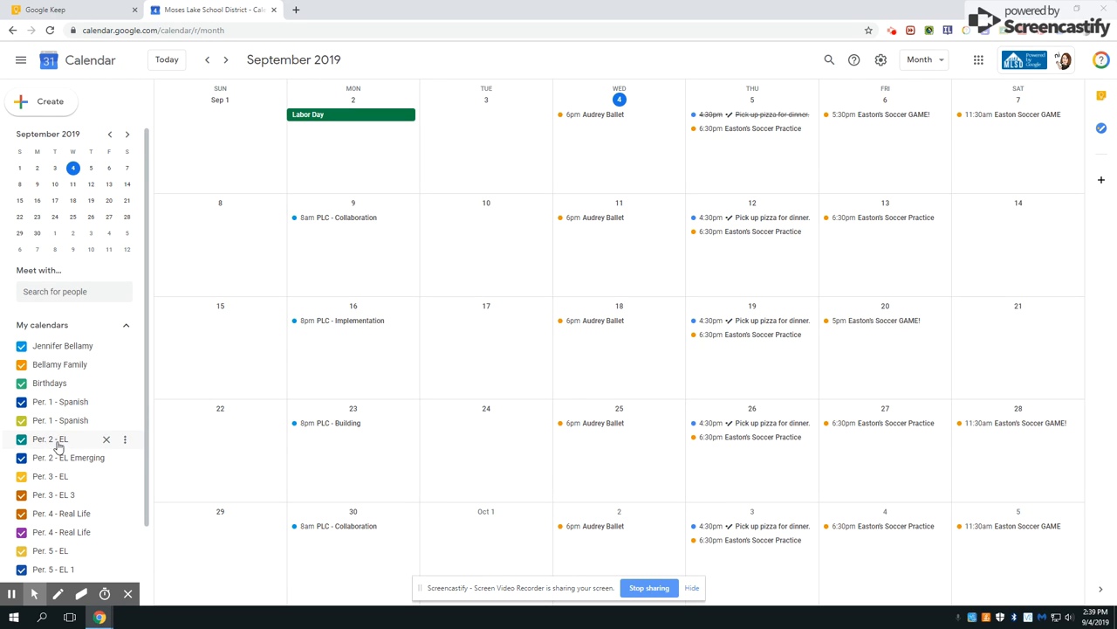
{"action": "scroll", "coordinate": [58, 447], "scroll_direction": "down", "scroll_amount": 1}
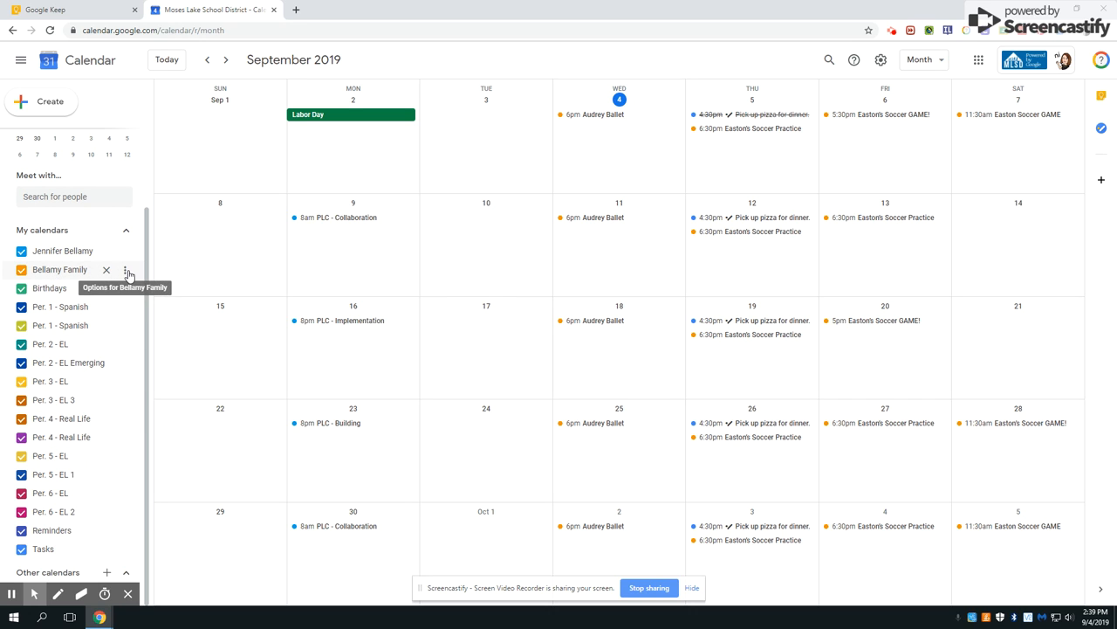
{"action": "left_click", "coordinate": [127, 273]}
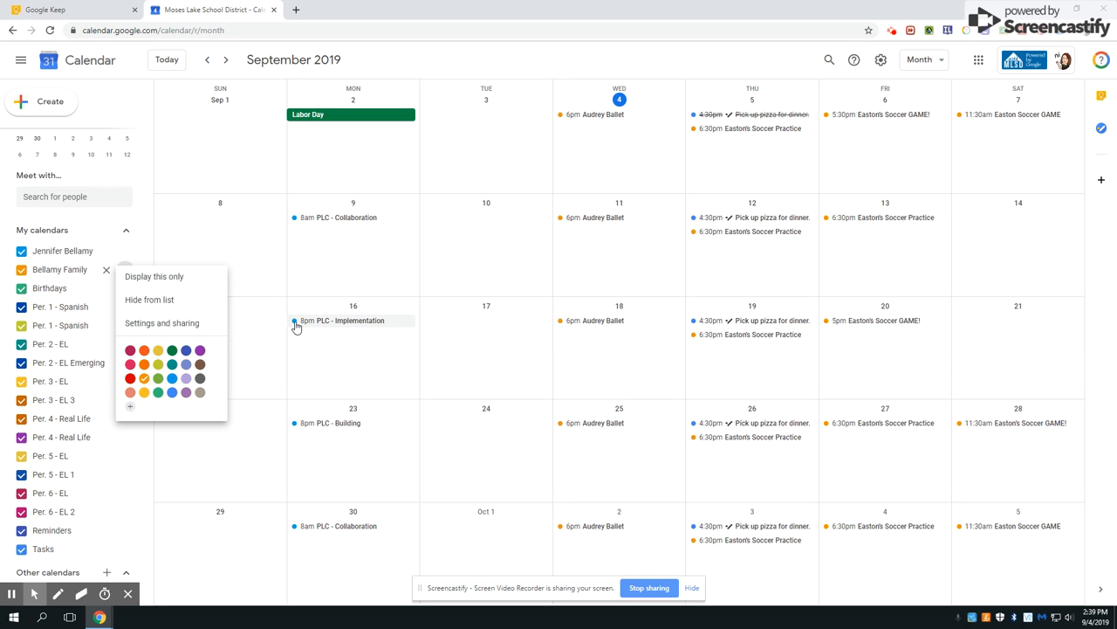
{"action": "left_click", "coordinate": [226, 496]}
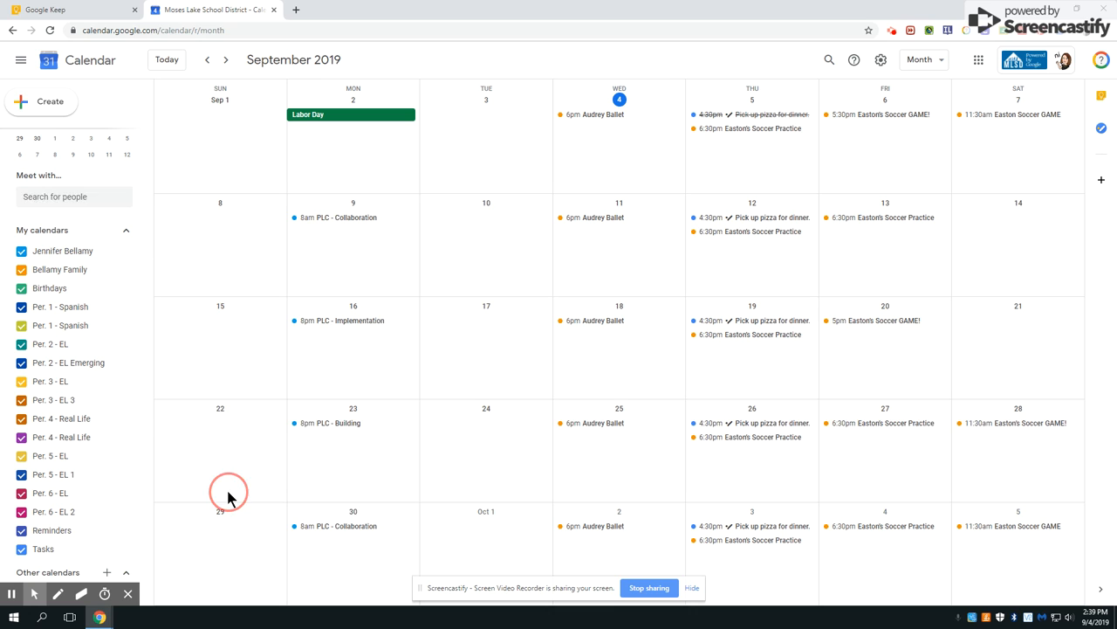
{"action": "scroll", "coordinate": [126, 502], "scroll_direction": "up", "scroll_amount": 2}
{"action": "scroll", "coordinate": [125, 502], "scroll_direction": "down", "scroll_amount": 2}
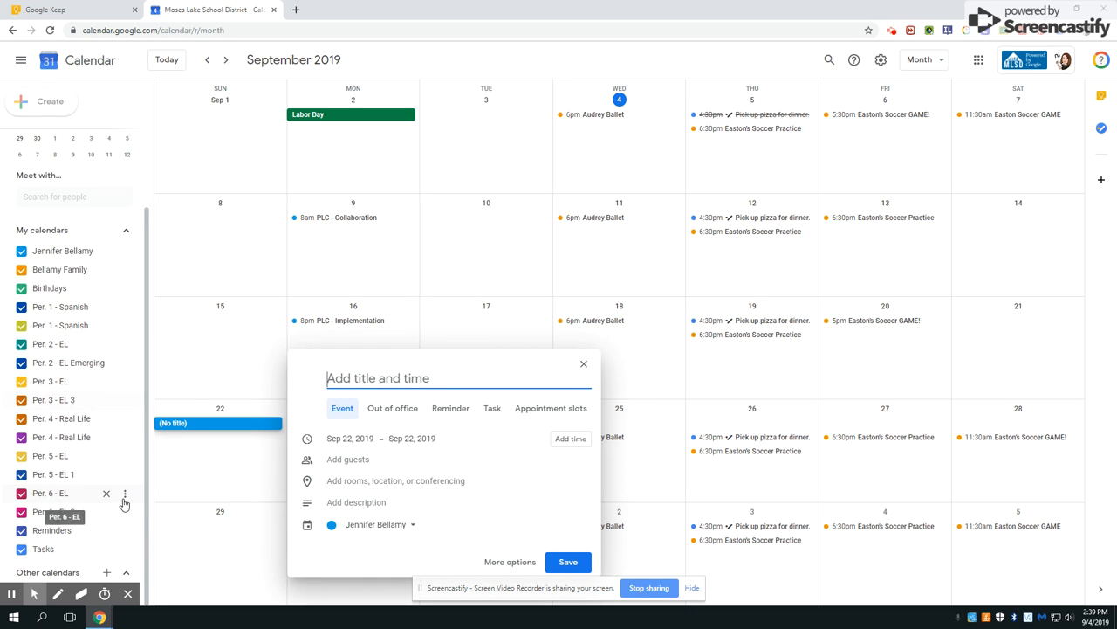
{"action": "scroll", "coordinate": [665, 243], "scroll_direction": "up", "scroll_amount": 2}
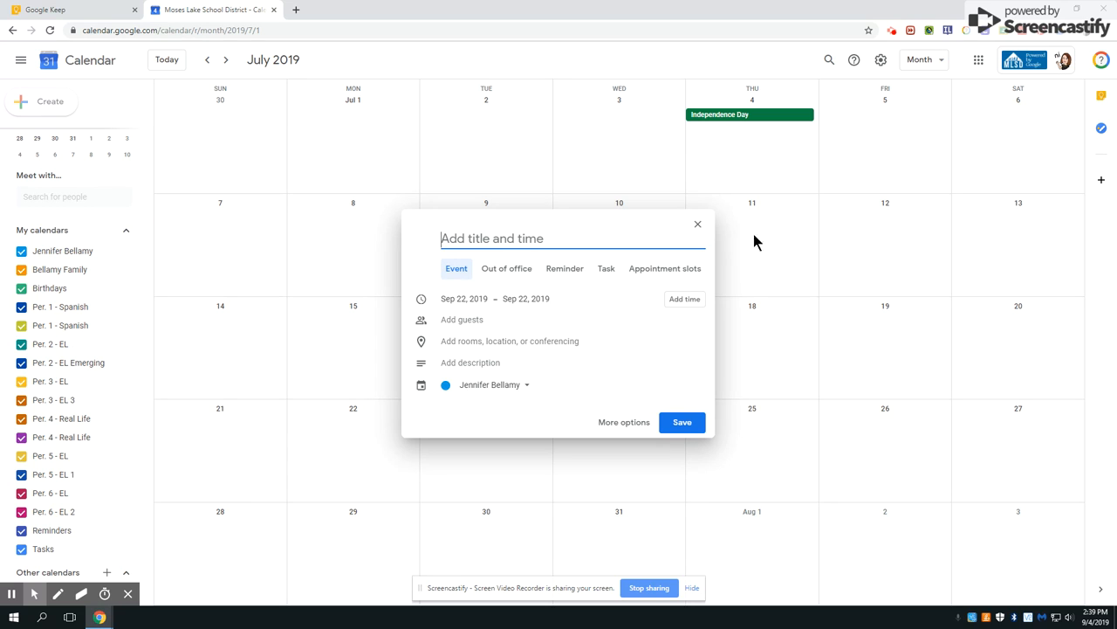
{"action": "left_click", "coordinate": [698, 227]}
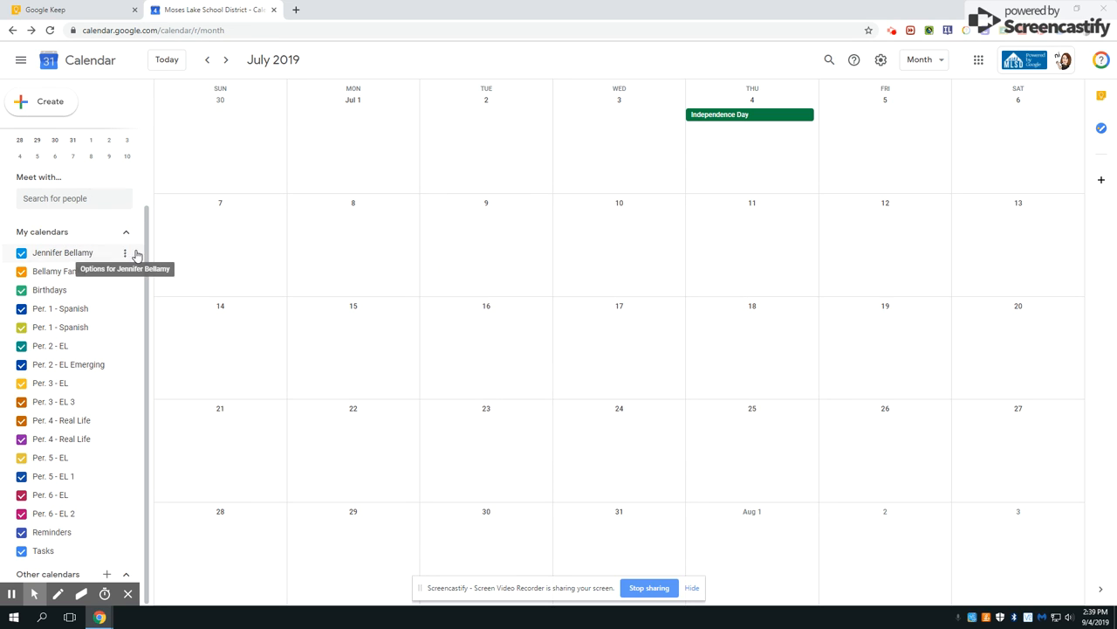
{"action": "scroll", "coordinate": [140, 253], "scroll_direction": "up", "scroll_amount": 1}
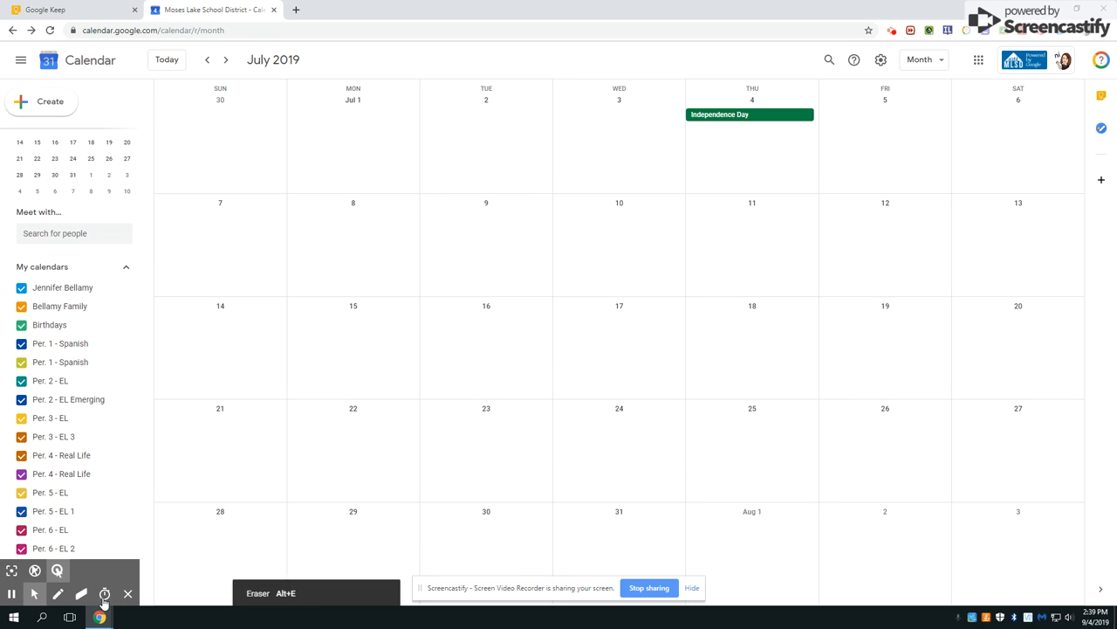